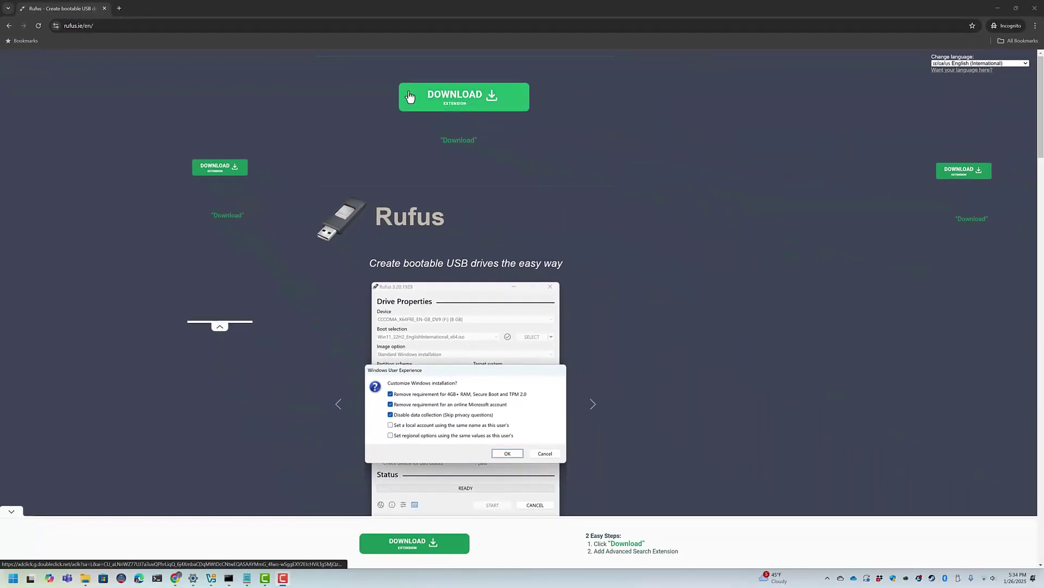
Download the standard Windows x64 release rufus-4.6.exe into the Downloads folder.
{"action": "scroll", "coordinate": [697, 182], "scroll_direction": "down", "scroll_amount": 1}
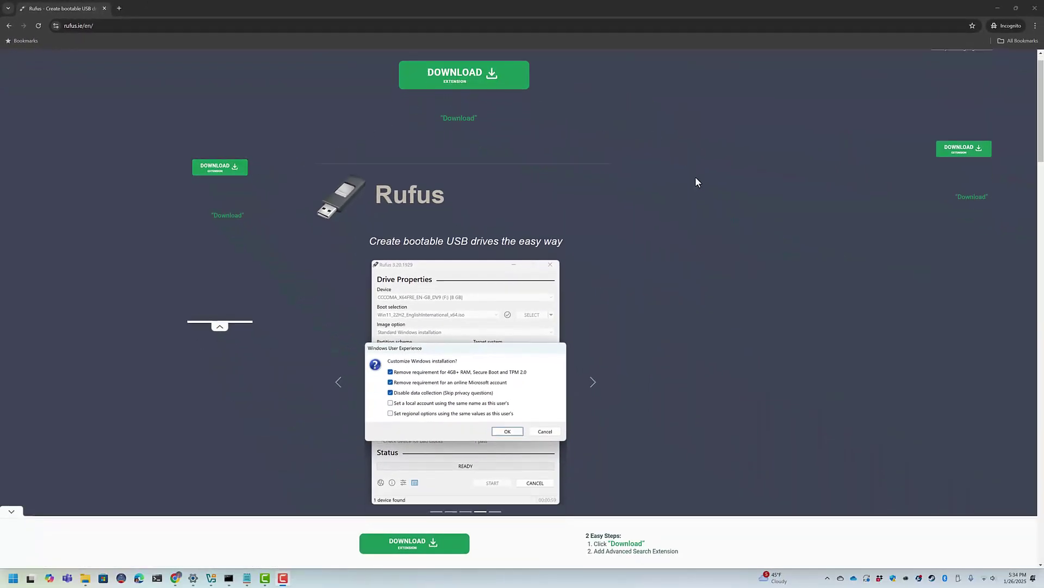
{"action": "scroll", "coordinate": [696, 182], "scroll_direction": "down", "scroll_amount": 4}
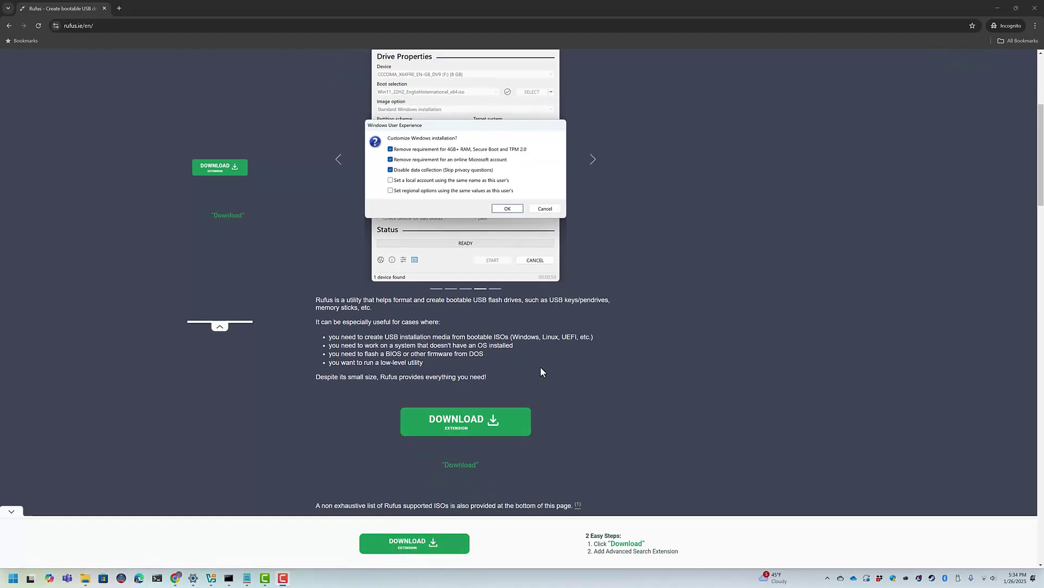
{"action": "scroll", "coordinate": [541, 369], "scroll_direction": "down", "scroll_amount": 5}
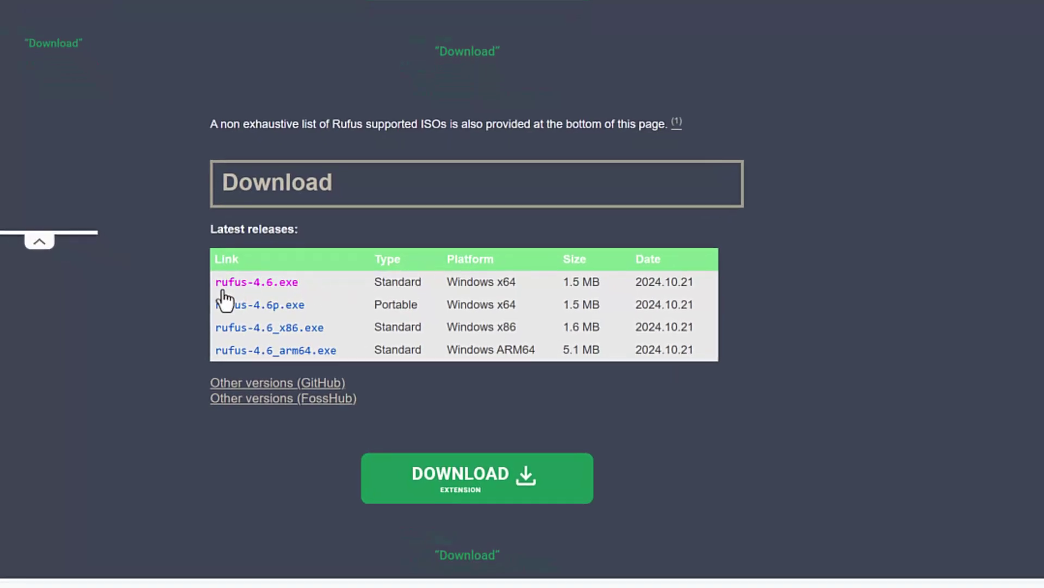
{"action": "left_click", "coordinate": [253, 288]}
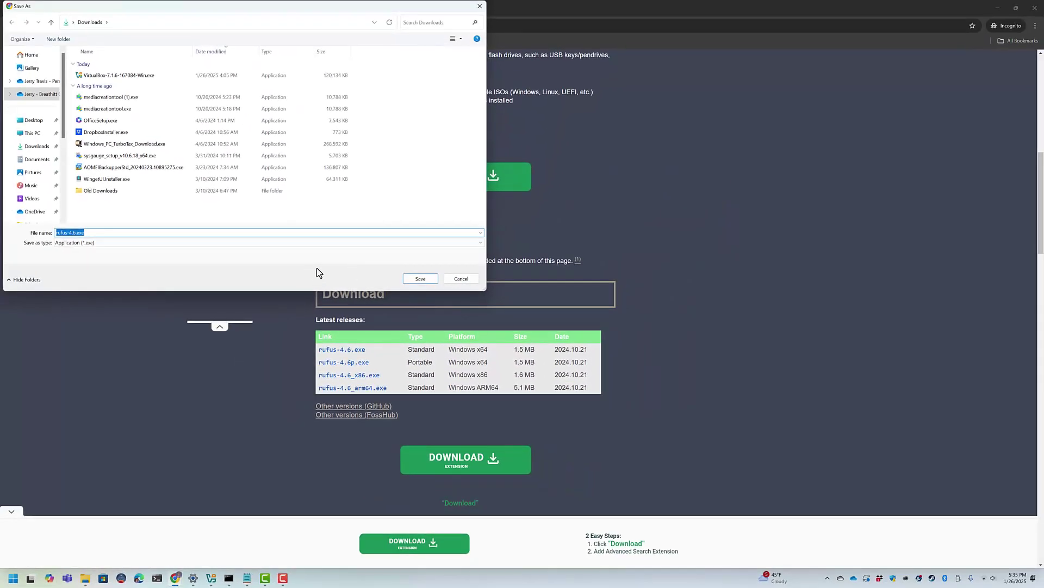
{"action": "left_click", "coordinate": [424, 278]}
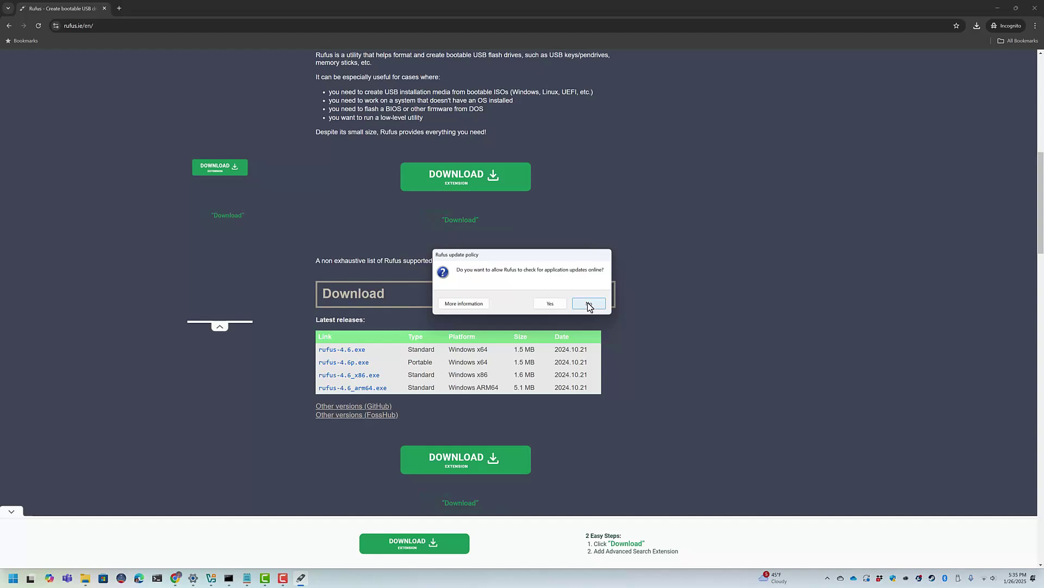
Decline Rufus's online update checks and load Win11_24H2_English_x64.iso from the ISO folder on Local Disk (C:) as the boot image.
{"action": "left_click", "coordinate": [588, 303]}
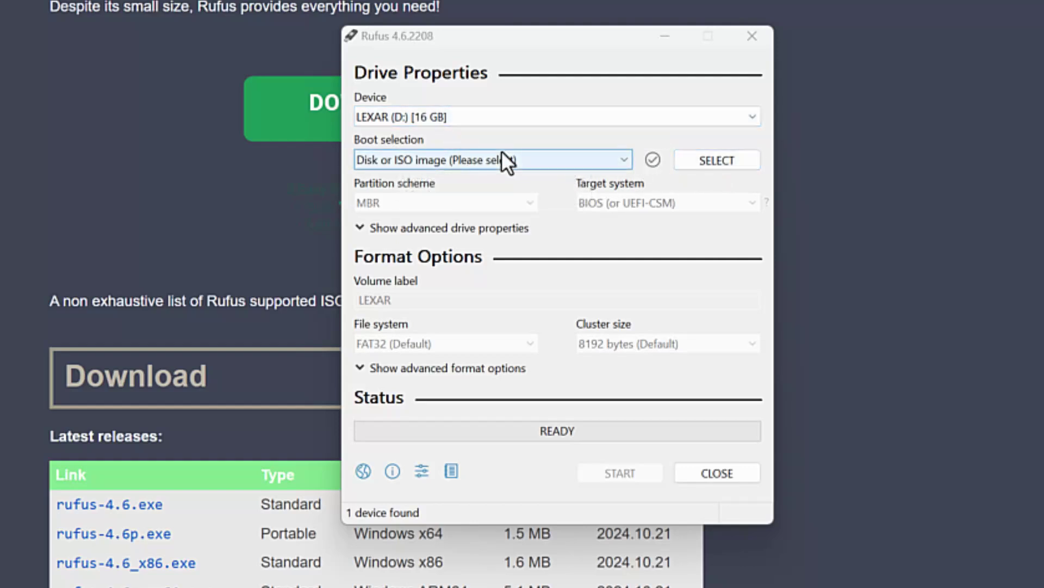
{"action": "left_click", "coordinate": [702, 162]}
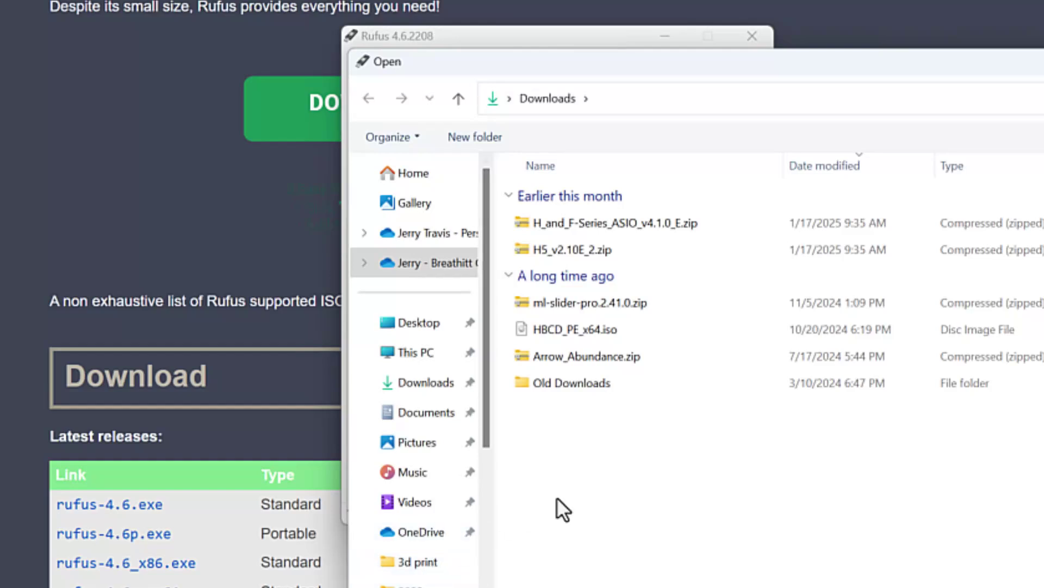
{"action": "scroll", "coordinate": [468, 435], "scroll_direction": "down", "scroll_amount": 3}
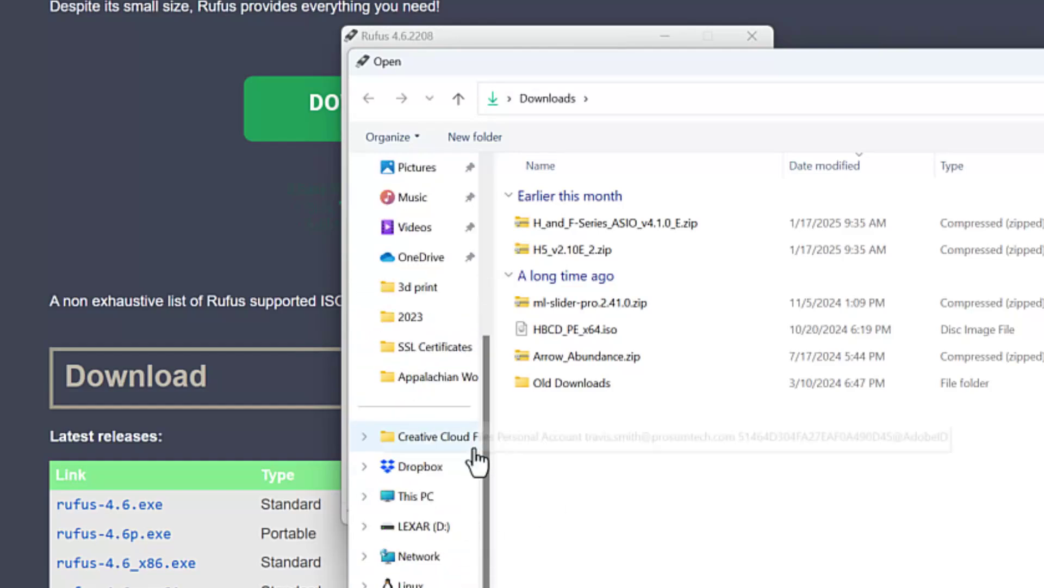
{"action": "scroll", "coordinate": [457, 501], "scroll_direction": "up", "scroll_amount": 1}
{"action": "scroll", "coordinate": [452, 555], "scroll_direction": "down", "scroll_amount": 3}
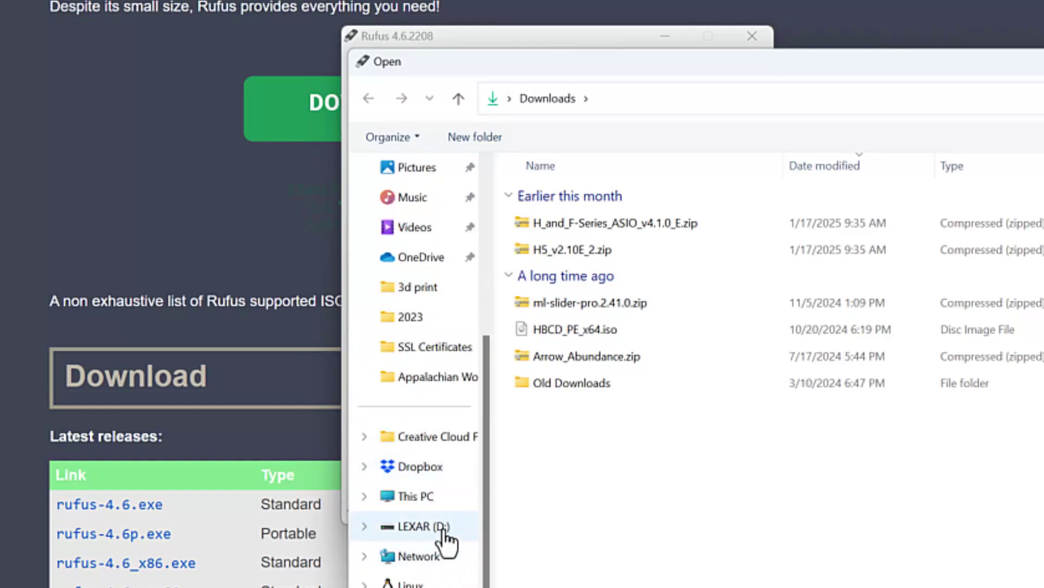
{"action": "left_click", "coordinate": [433, 498]}
{"action": "double_click", "coordinate": [617, 211]}
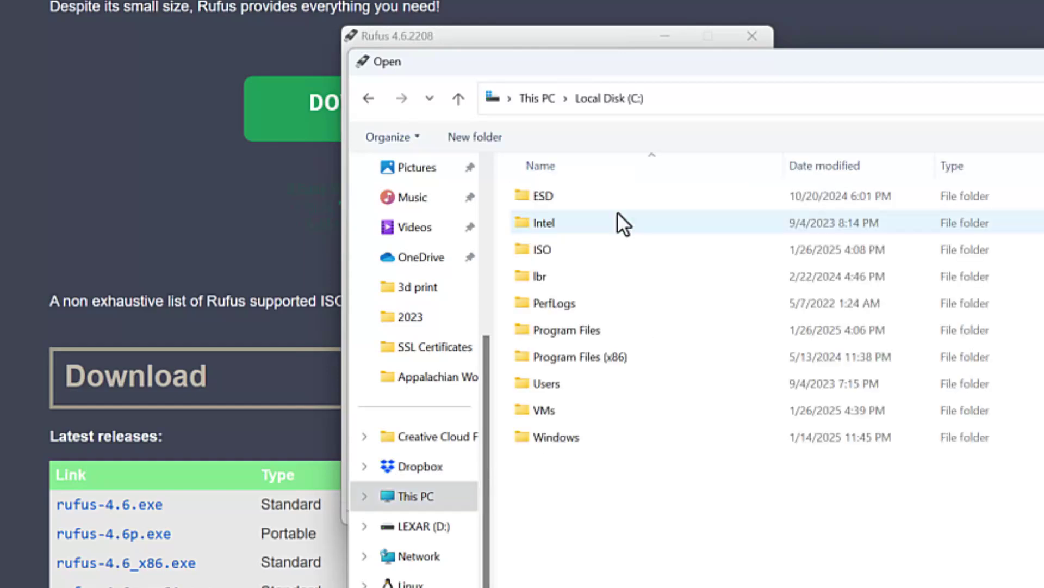
{"action": "double_click", "coordinate": [547, 250]}
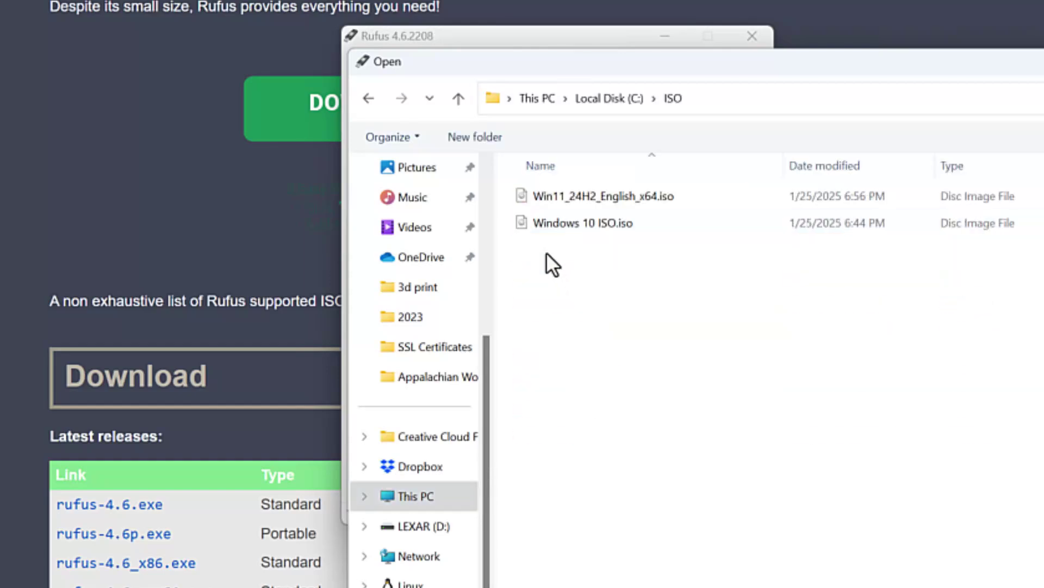
{"action": "double_click", "coordinate": [556, 197]}
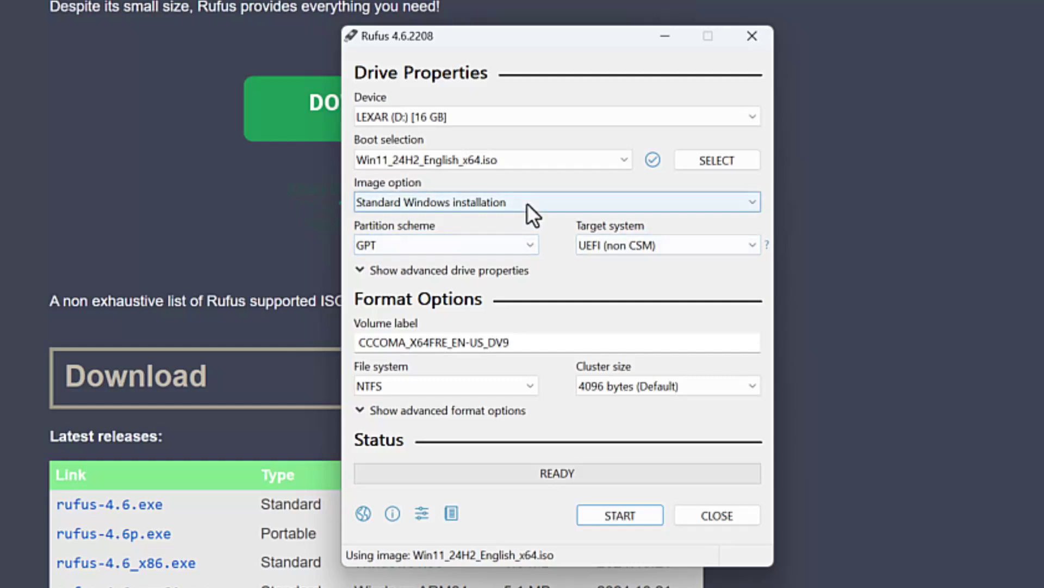
Set the partition scheme of the bootable USB drive to MBR.
{"action": "left_click", "coordinate": [485, 245]}
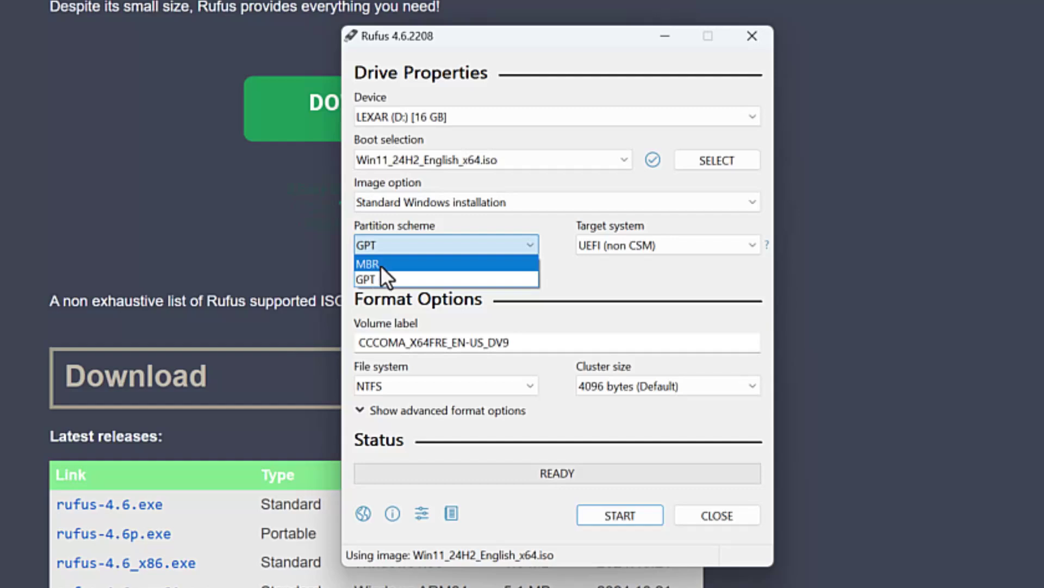
{"action": "left_click", "coordinate": [380, 265]}
{"action": "left_click", "coordinate": [459, 249]}
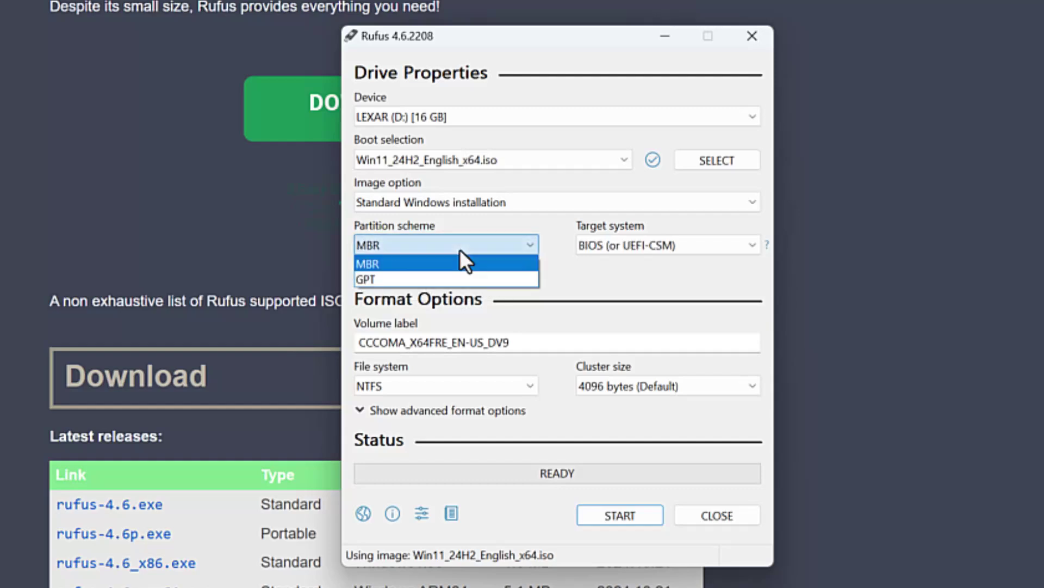
{"action": "left_click", "coordinate": [433, 263]}
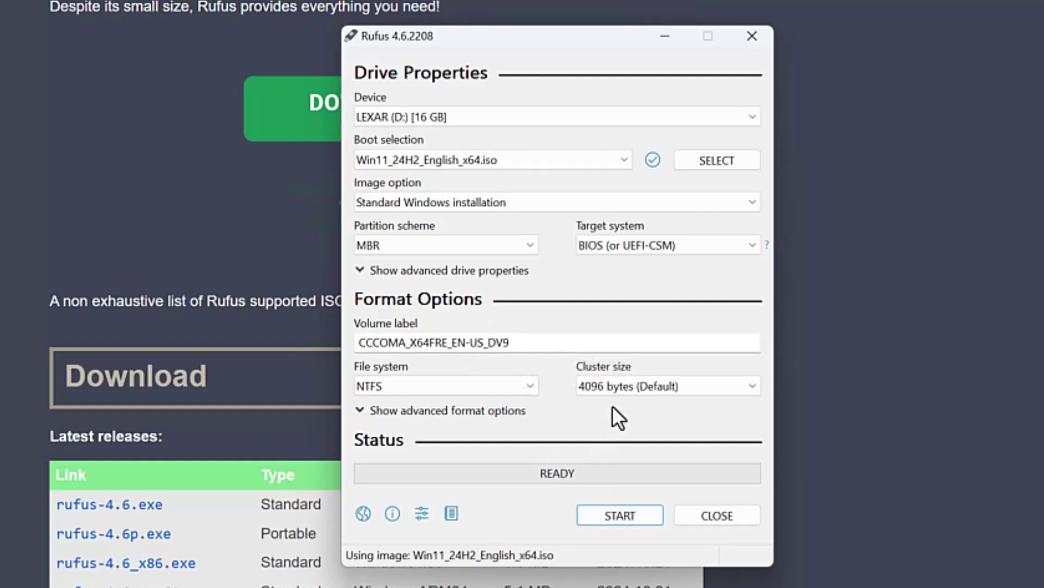
Write the image to the LEXAR drive with the RAM, Secure Boot, TPM 2.0 and online Microsoft account requirements removed, and close Rufus.
{"action": "left_click", "coordinate": [618, 516]}
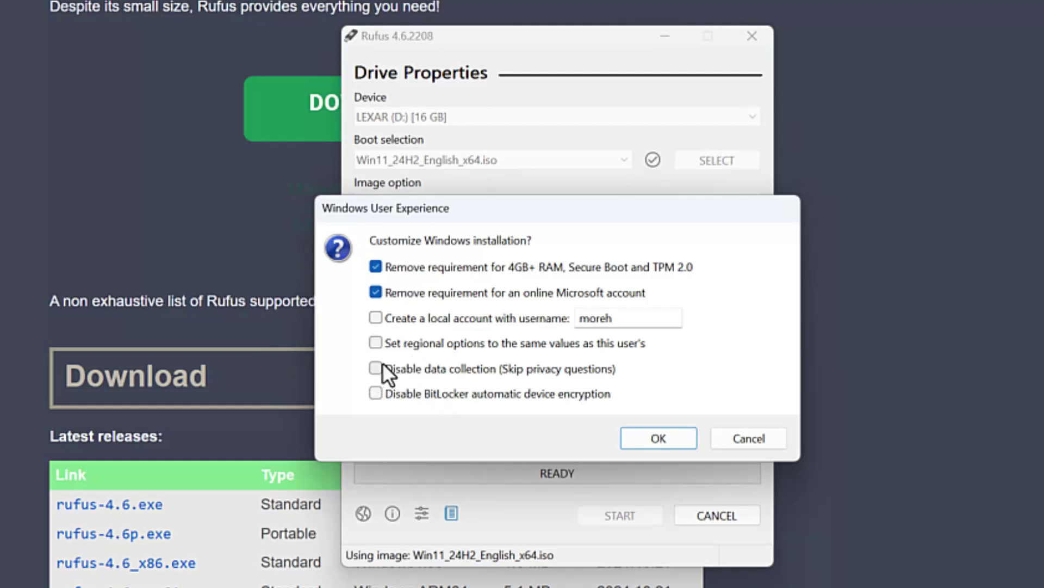
{"action": "left_click", "coordinate": [670, 433]}
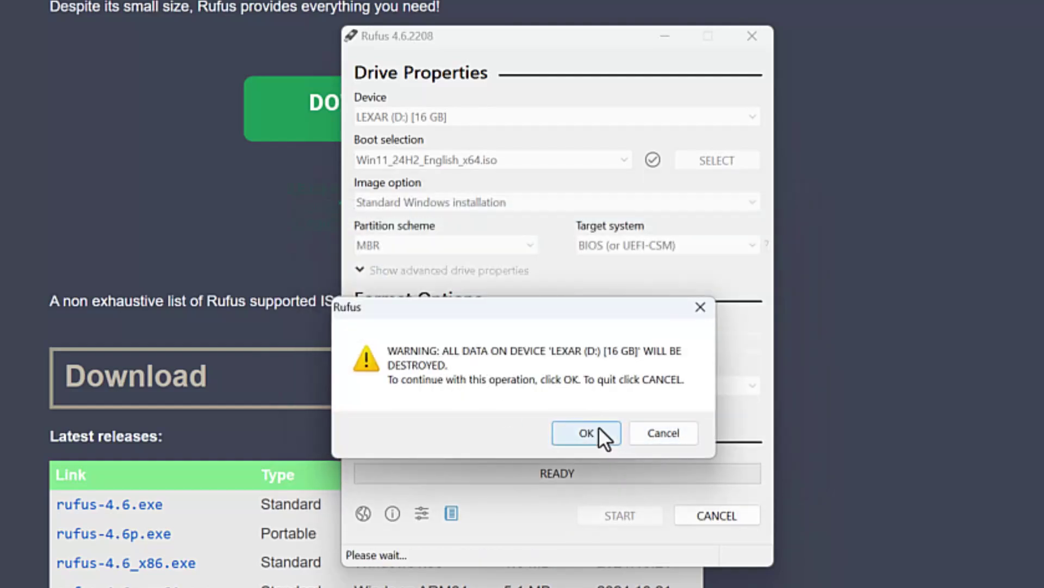
{"action": "left_click", "coordinate": [587, 433]}
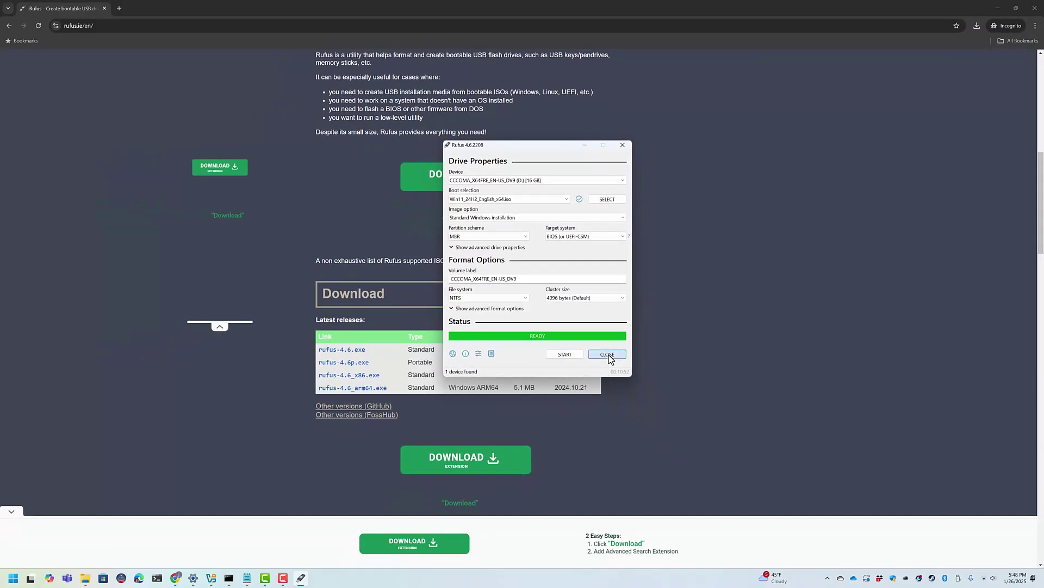
{"action": "left_click", "coordinate": [716, 515]}
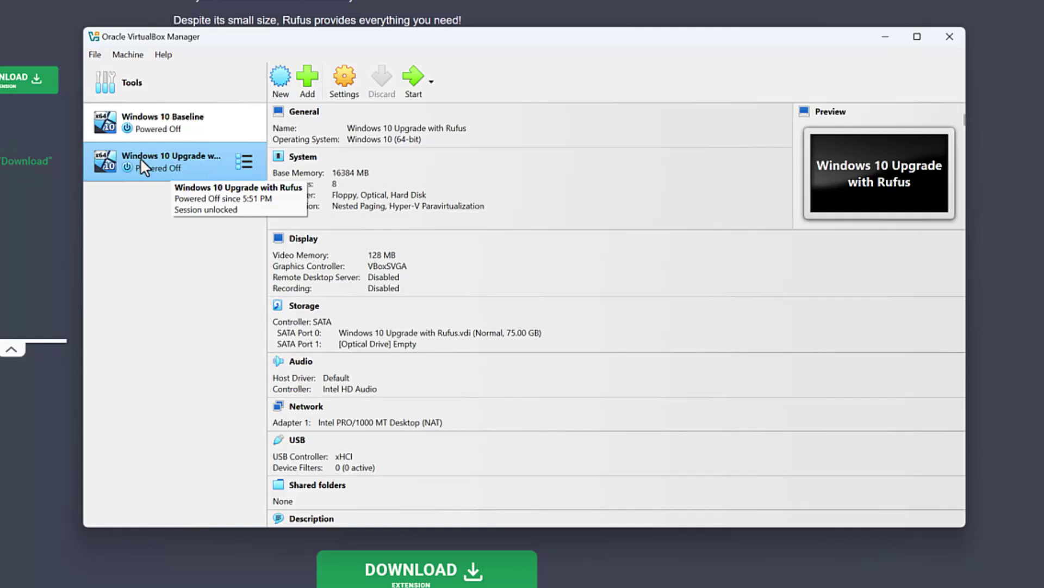
In VirtualBox, start the "Windows 10 Upgrade with Rufus" virtual machine in Scale mode, maximize its window and collapse its notifications.
{"action": "double_click", "coordinate": [180, 156]}
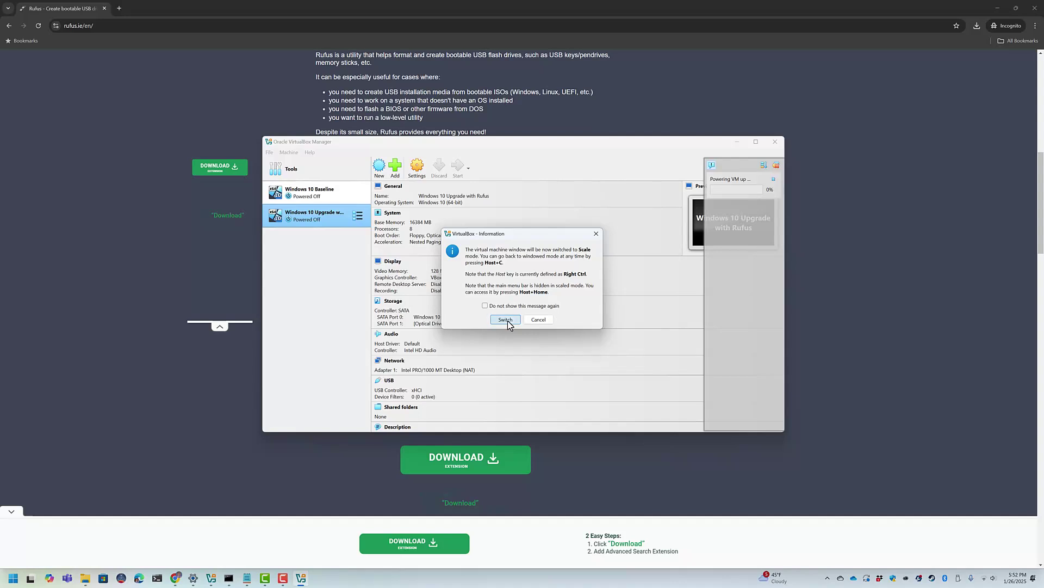
{"action": "left_click", "coordinate": [506, 320]}
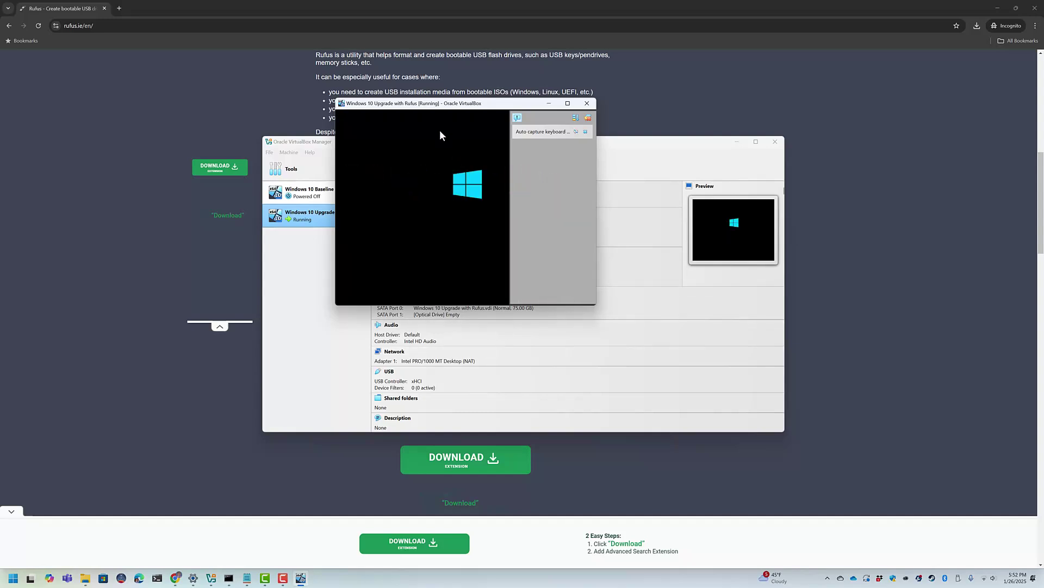
{"action": "left_click", "coordinate": [568, 104]}
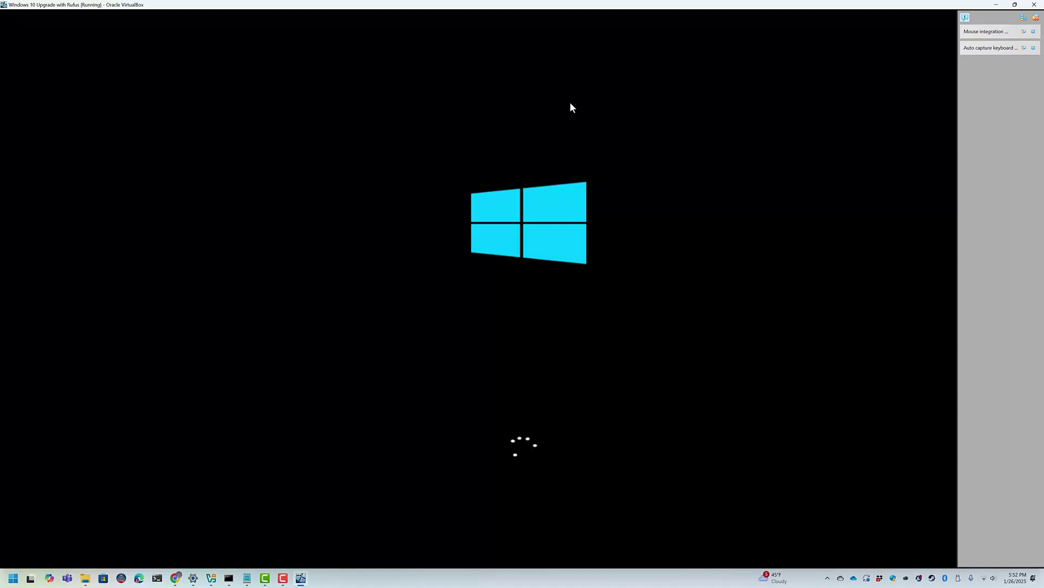
{"action": "left_click", "coordinate": [965, 17]}
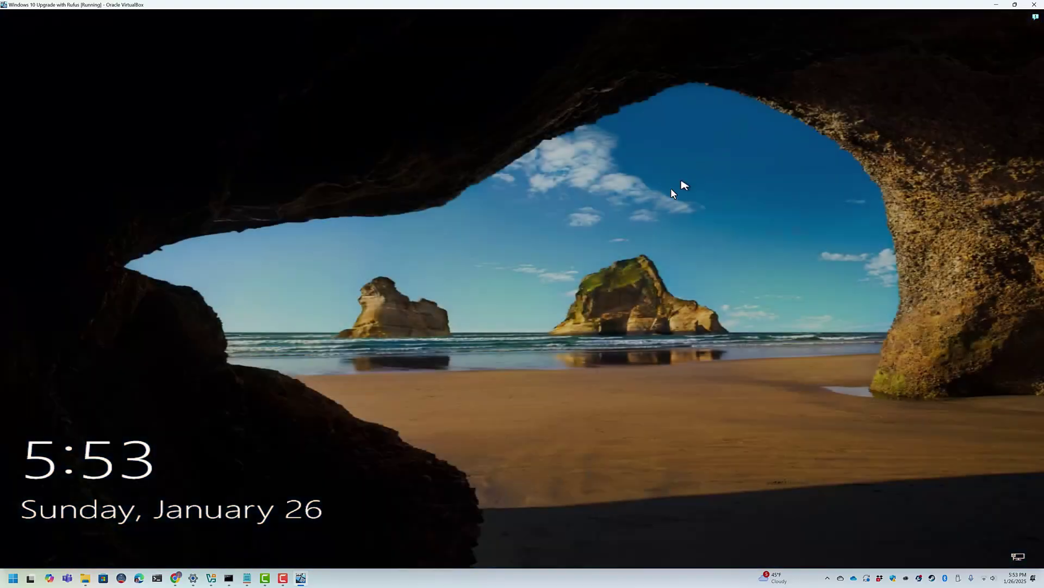
Sign in to the Windows 10 virtual machine with the account password.
{"action": "left_click", "coordinate": [641, 228]}
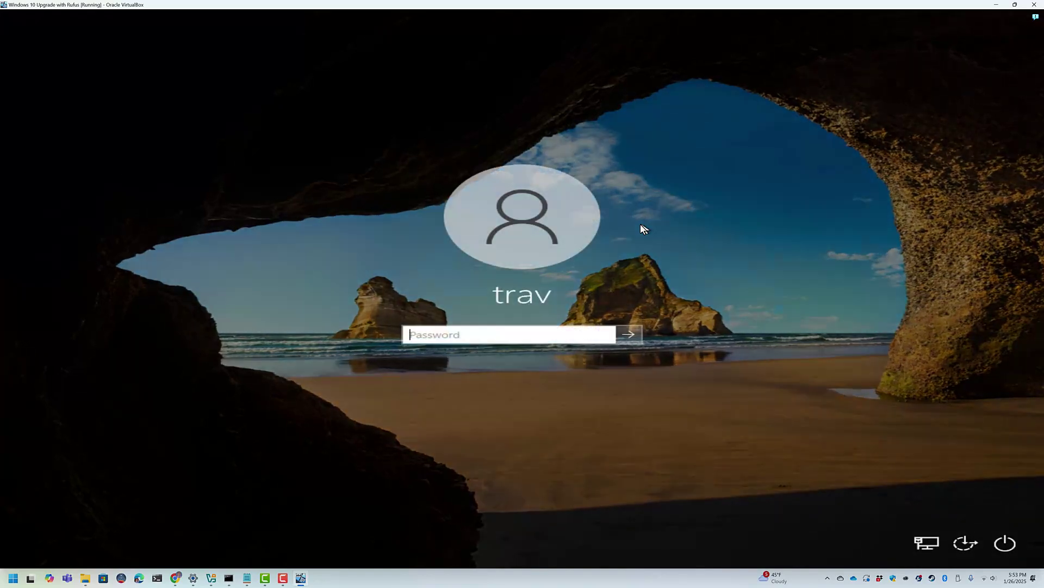
{"action": "type", "text": "•••••••••••"}
{"action": "key", "text": "Return"}
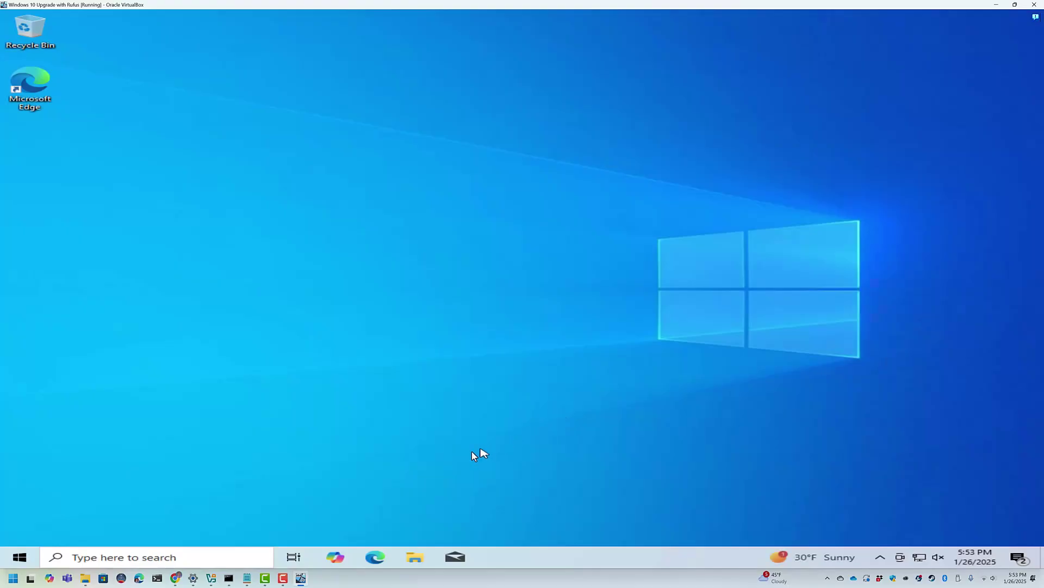
Review the virtual machine's device and Windows specifications on the About page and close Settings.
{"action": "right_click", "coordinate": [21, 557]}
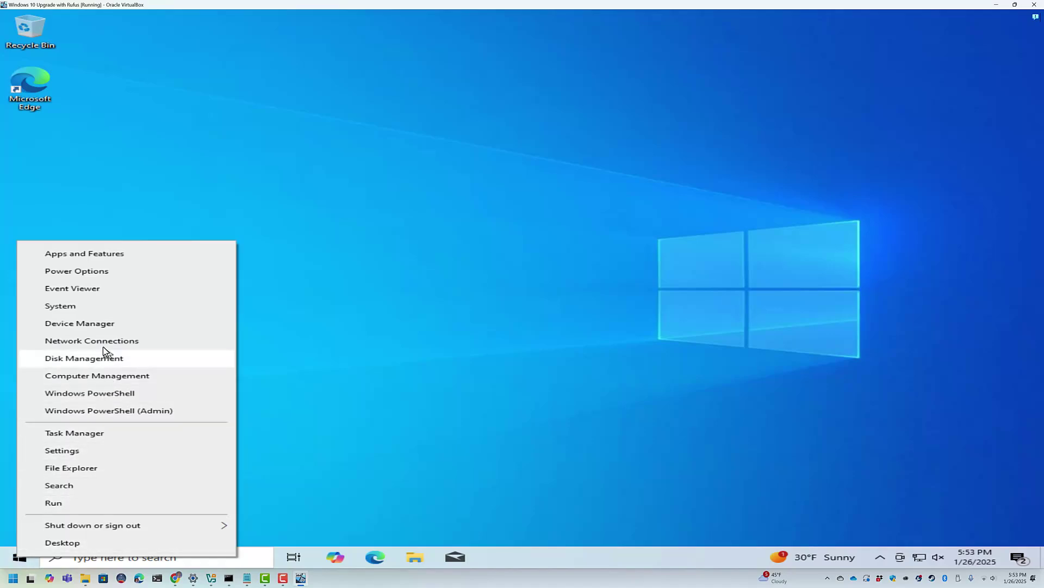
{"action": "left_click", "coordinate": [89, 305]}
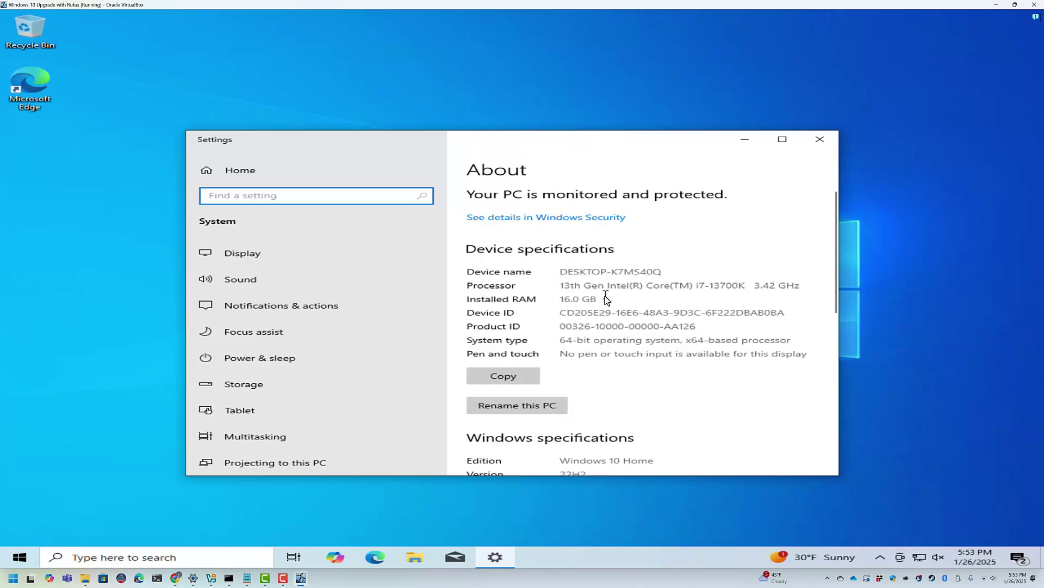
{"action": "scroll", "coordinate": [604, 338], "scroll_direction": "down", "scroll_amount": 4}
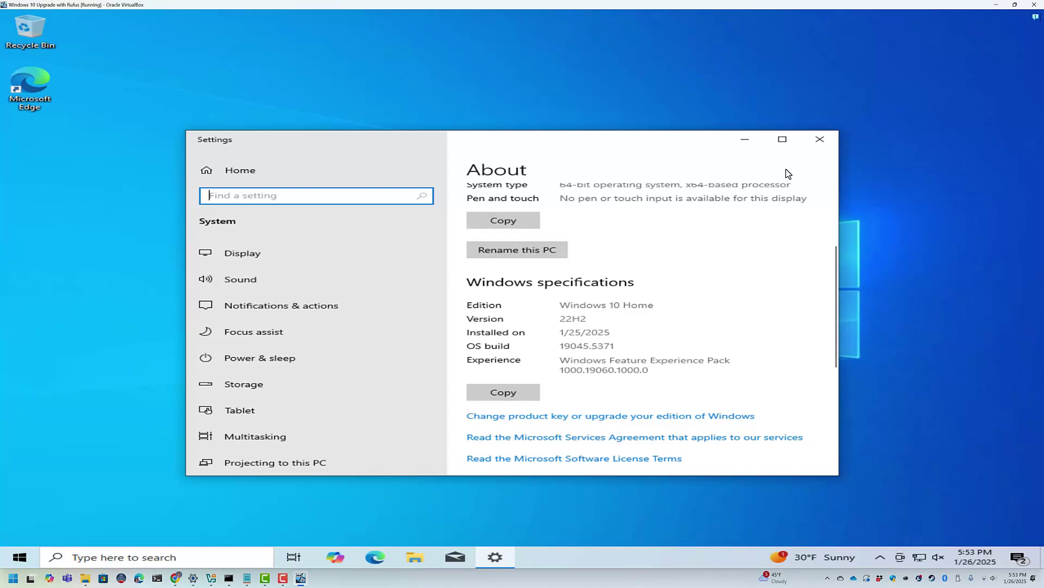
{"action": "left_click", "coordinate": [821, 140]}
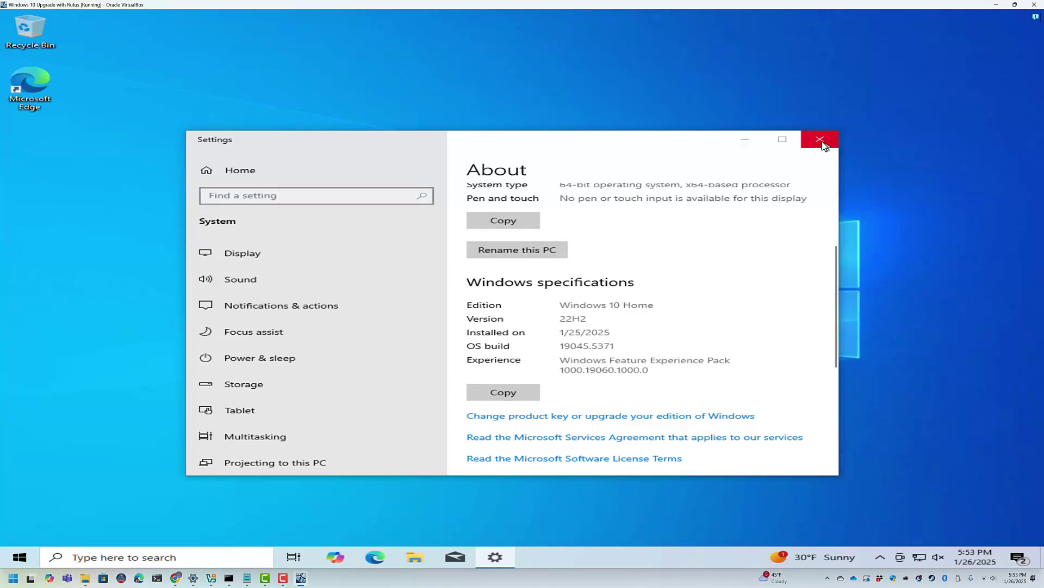
{"action": "left_click", "coordinate": [821, 142]}
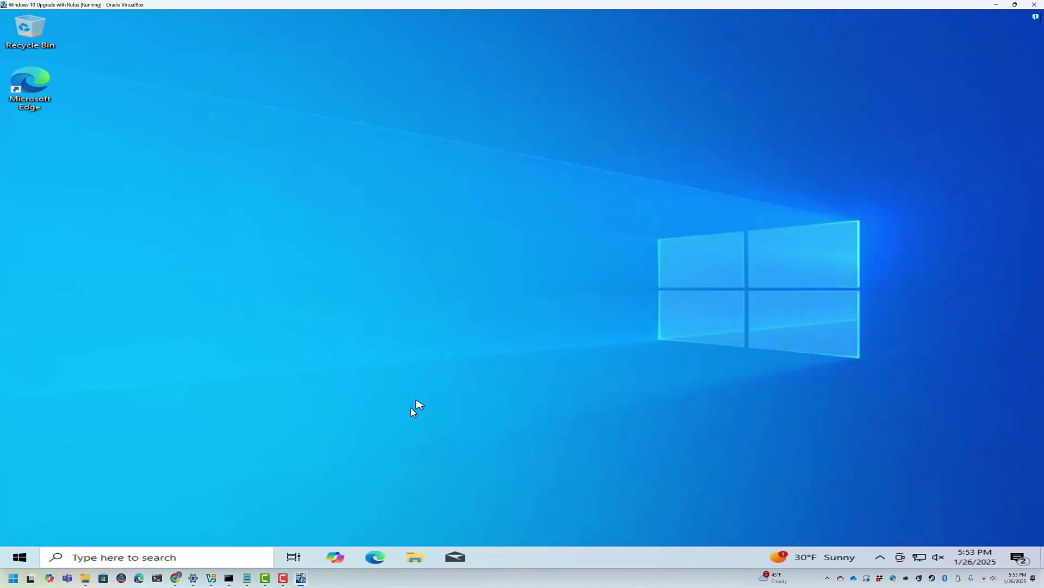
Open Microsoft Edge, go to google.com and search for "download microsoft pc health check".
{"action": "left_click", "coordinate": [375, 556]}
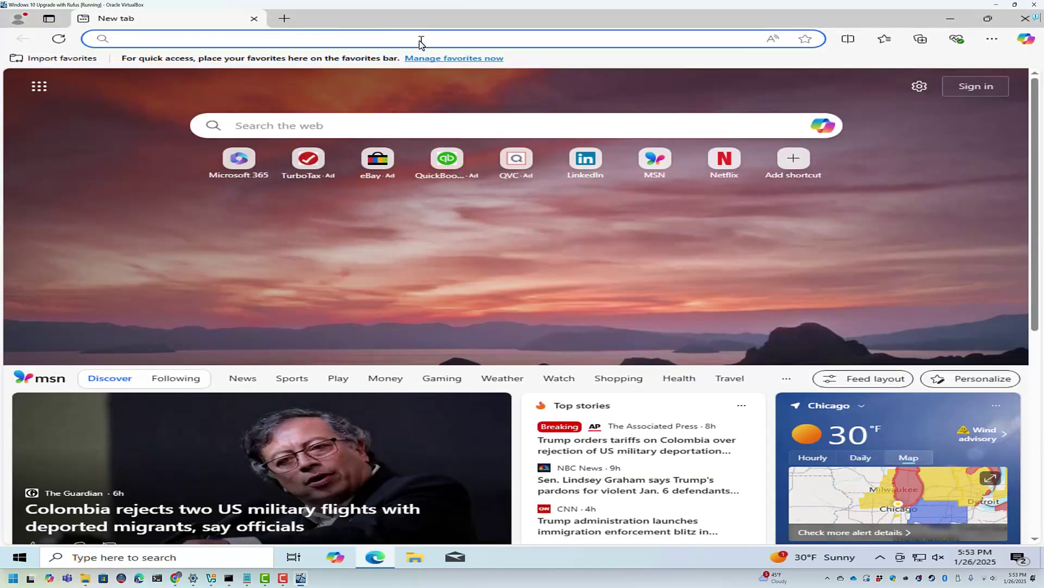
{"action": "type", "text": "google.com"}
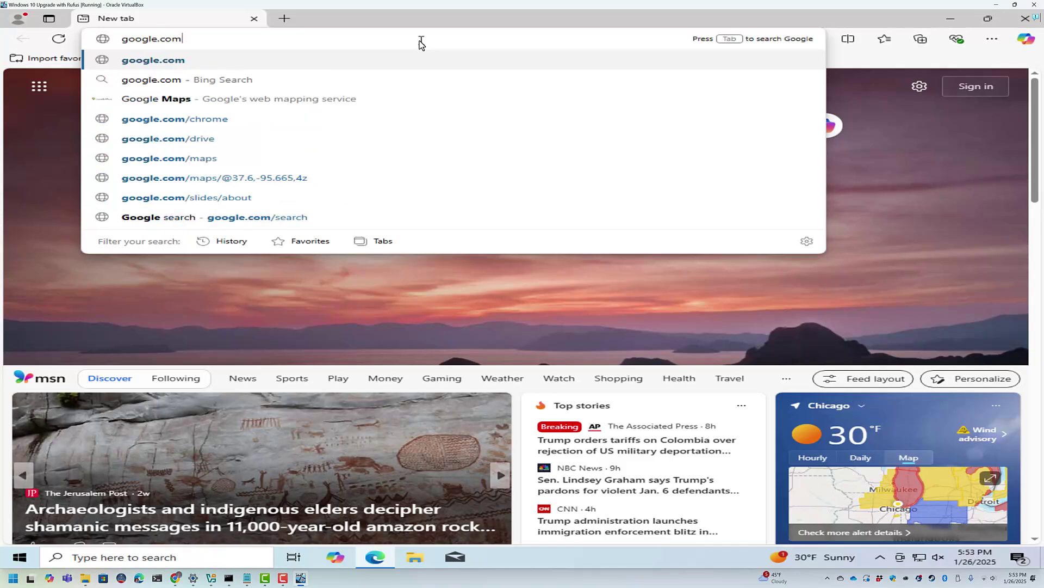
{"action": "key", "text": "Return"}
{"action": "type", "text": "down"}
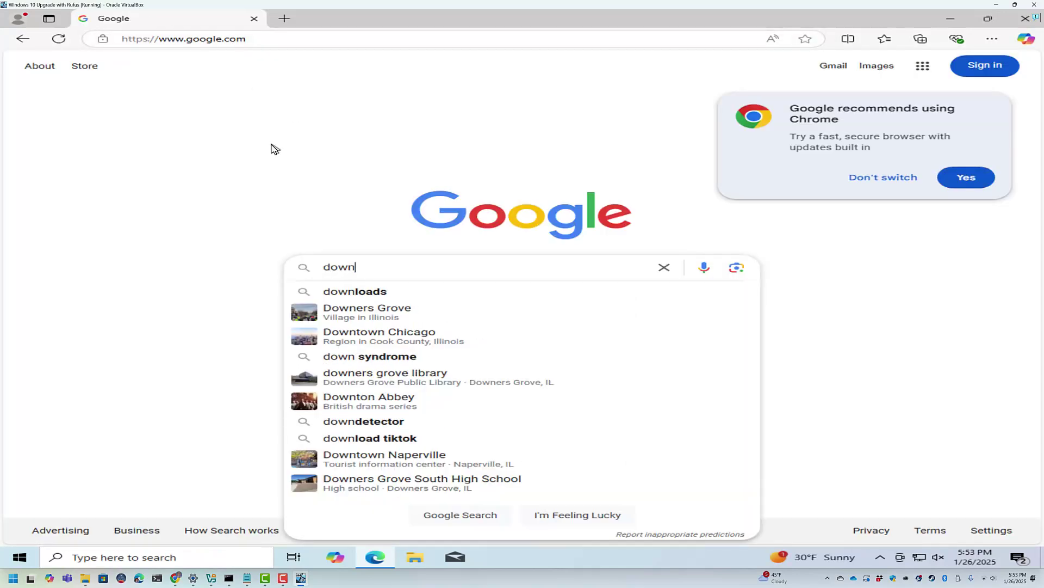
{"action": "type", "text": "load microso"}
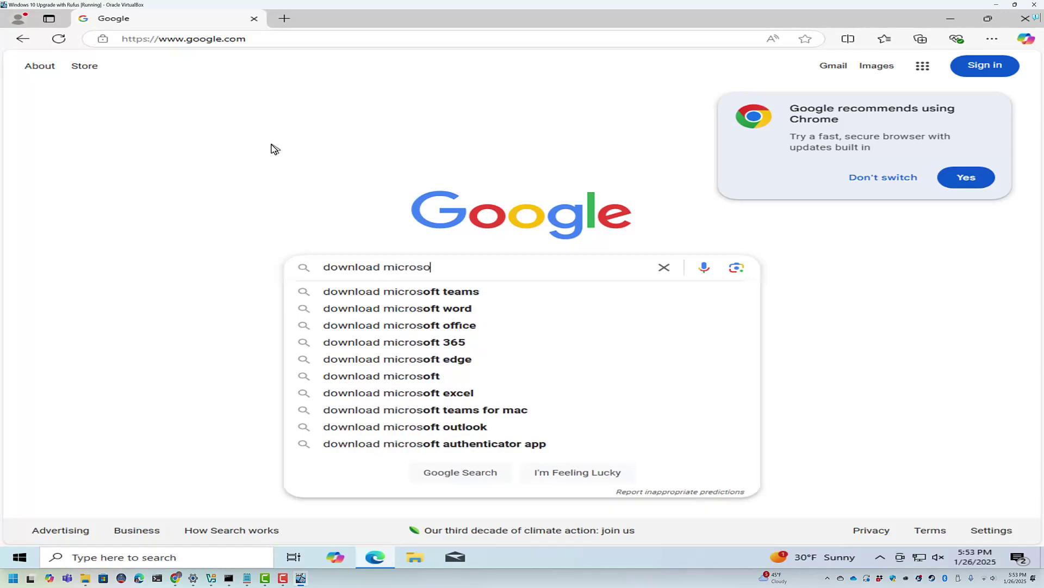
{"action": "type", "text": "ft pc health check"}
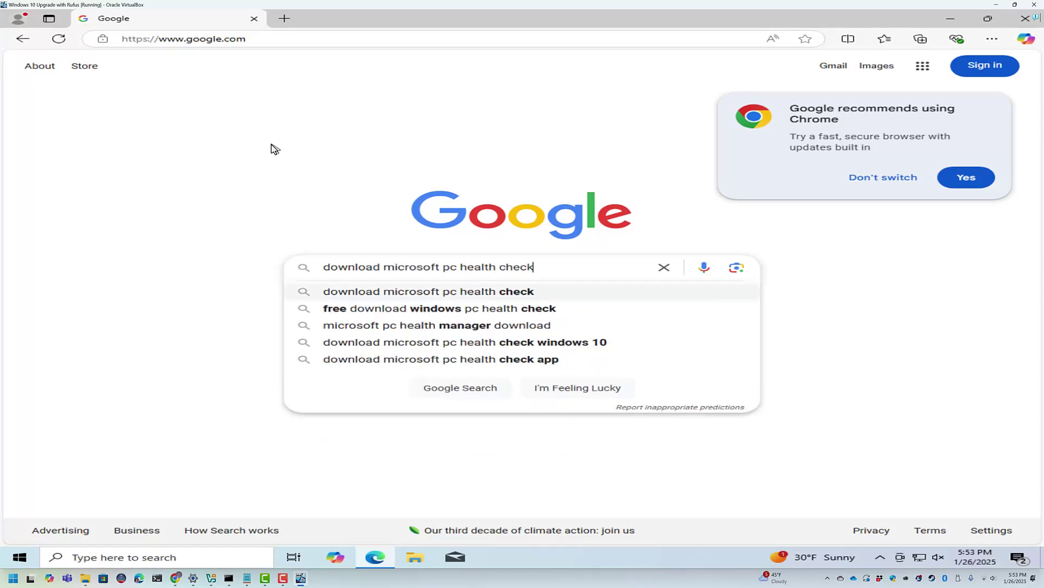
{"action": "key", "text": "Return"}
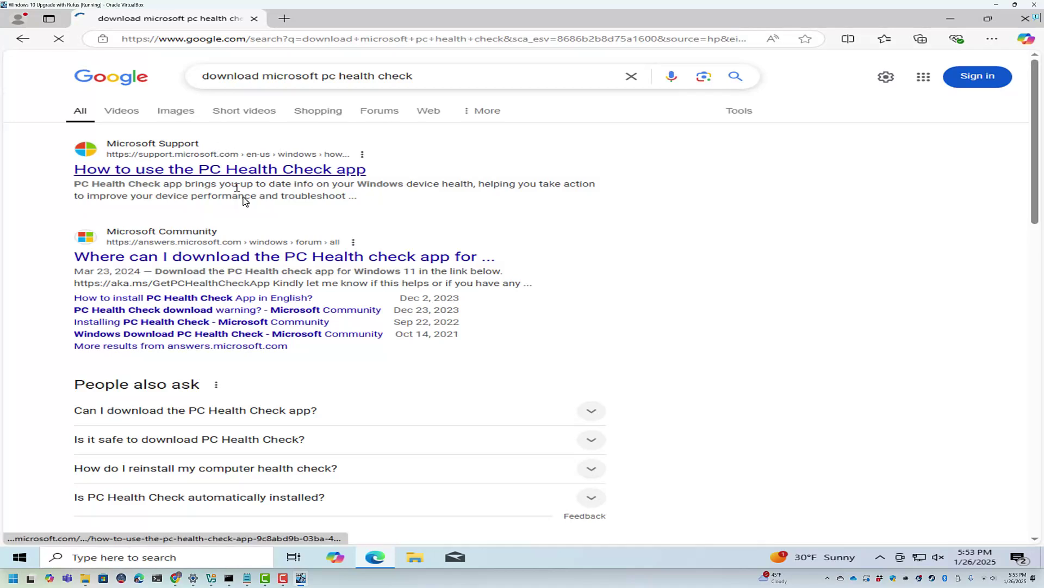
Download WindowsPCHealthCheckSetup.msi through the aka.ms/GetPCHealthCheckApp link in Microsoft Support's "How to use the PC Health Check app" article.
{"action": "left_click", "coordinate": [276, 169]}
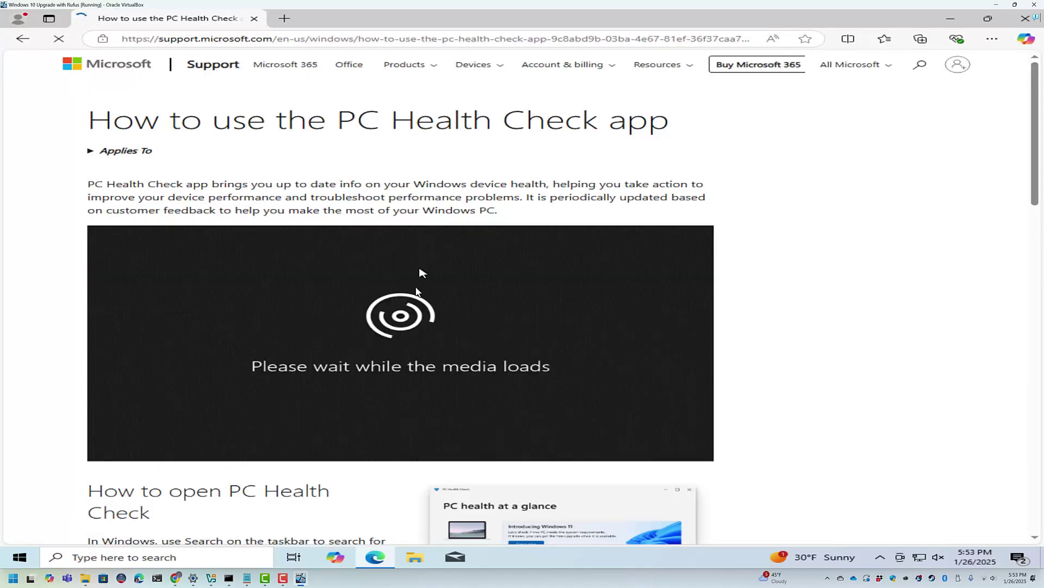
{"action": "scroll", "coordinate": [332, 455], "scroll_direction": "down", "scroll_amount": 4}
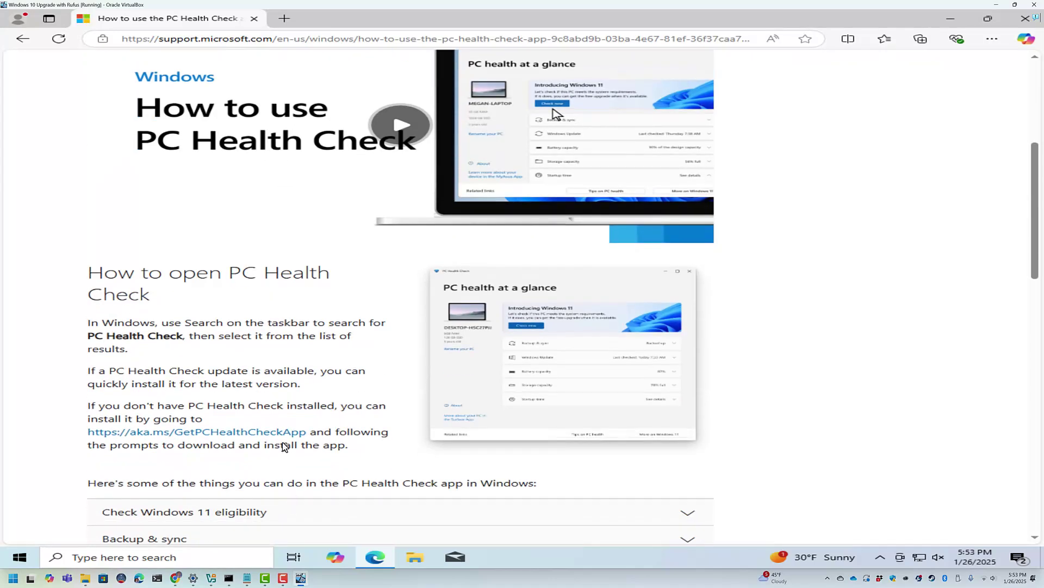
{"action": "left_click", "coordinate": [272, 433]}
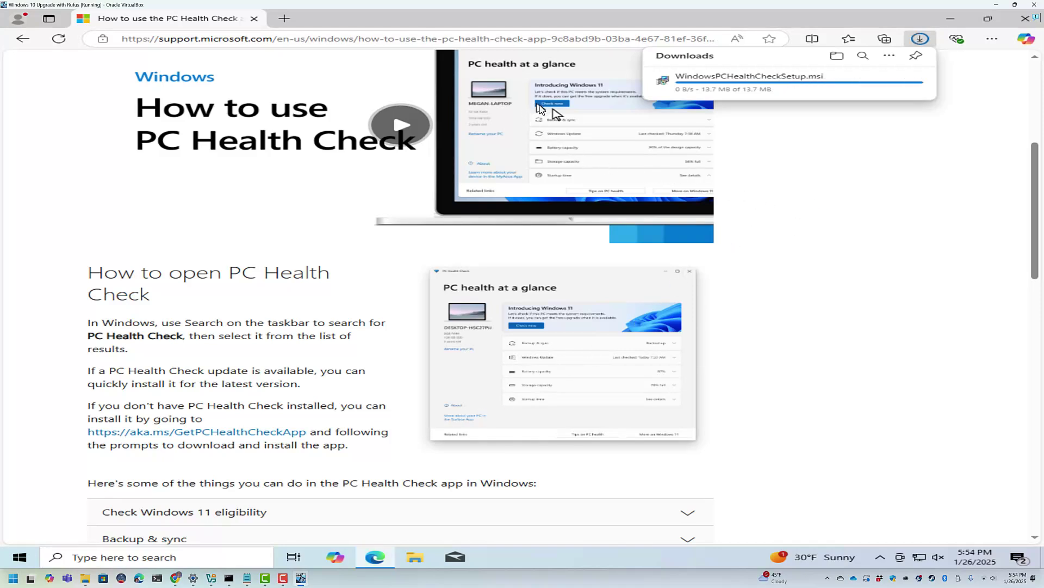
Install Windows PC Health Check from the downloaded file, accepting the license terms, and open the app once setup finishes.
{"action": "left_click", "coordinate": [788, 89]}
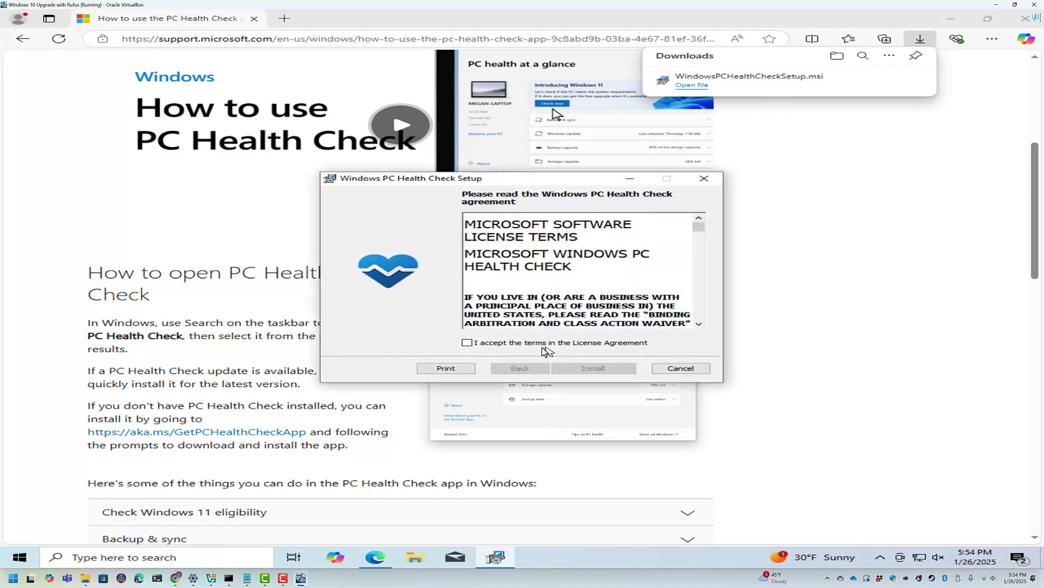
{"action": "left_click", "coordinate": [466, 342]}
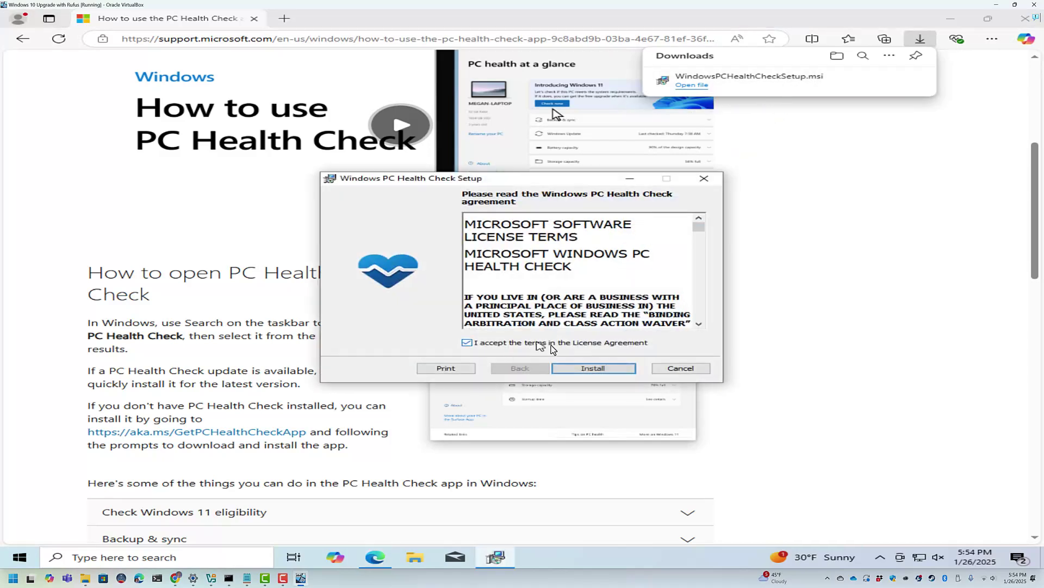
{"action": "left_click", "coordinate": [619, 370]}
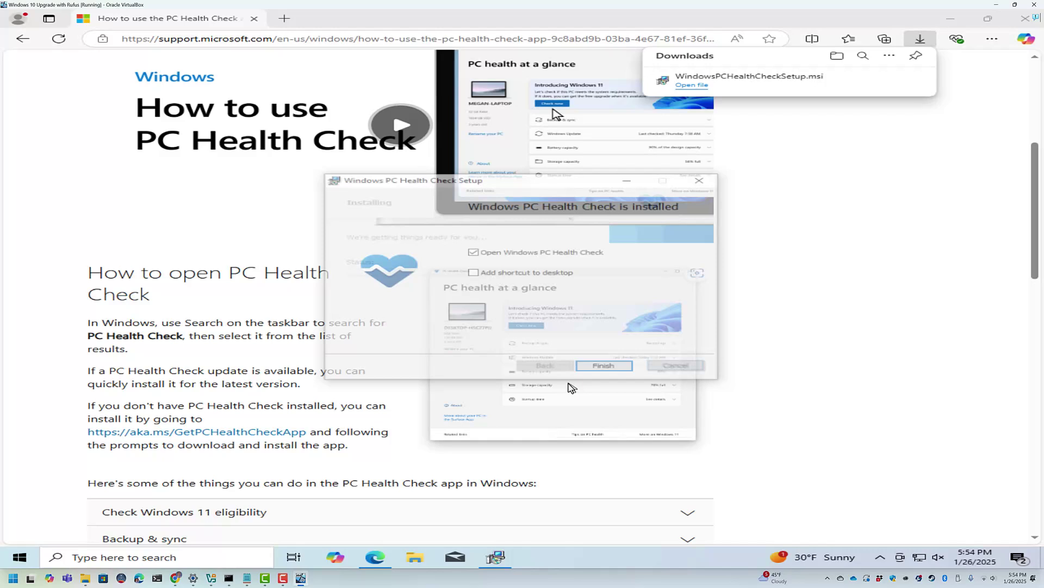
{"action": "left_click", "coordinate": [603, 369]}
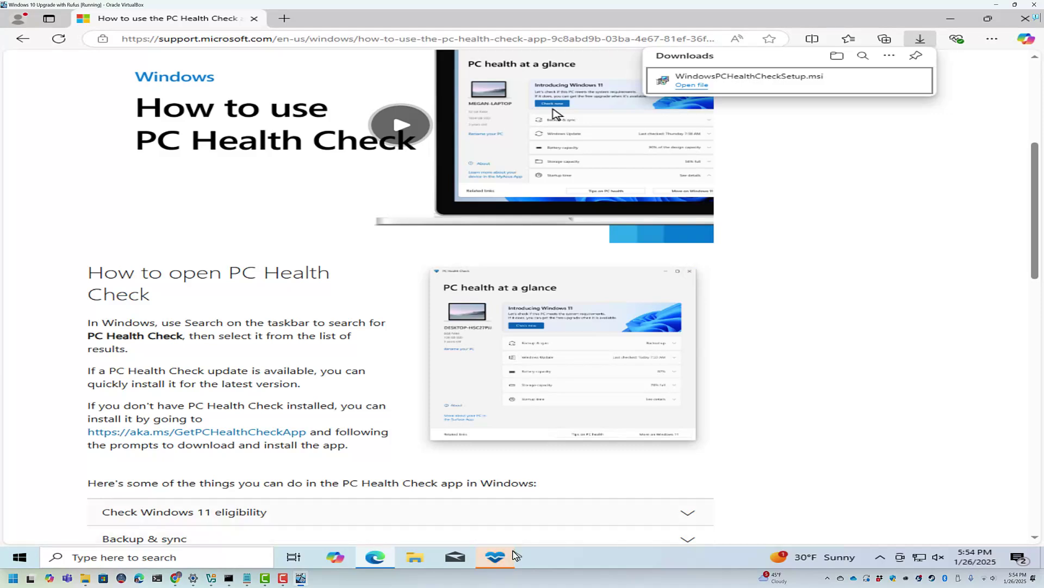
{"action": "left_click", "coordinate": [502, 555]}
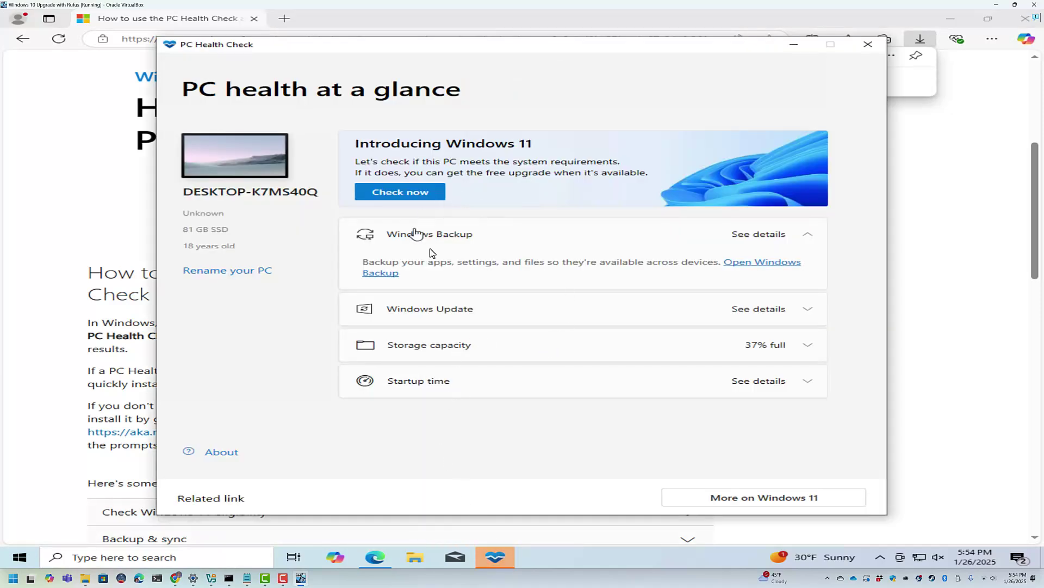
Check the PC against the Windows 11 system requirements, review the Secure Boot and TPM 2.0 results and close them.
{"action": "left_click", "coordinate": [417, 194]}
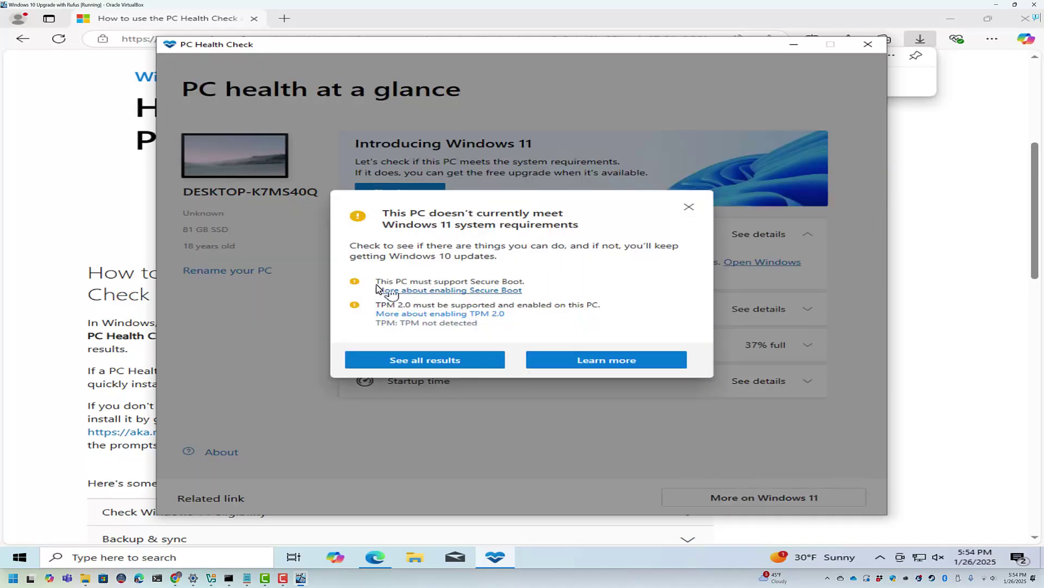
{"action": "triple_click", "coordinate": [457, 281]}
{"action": "triple_click", "coordinate": [522, 306]}
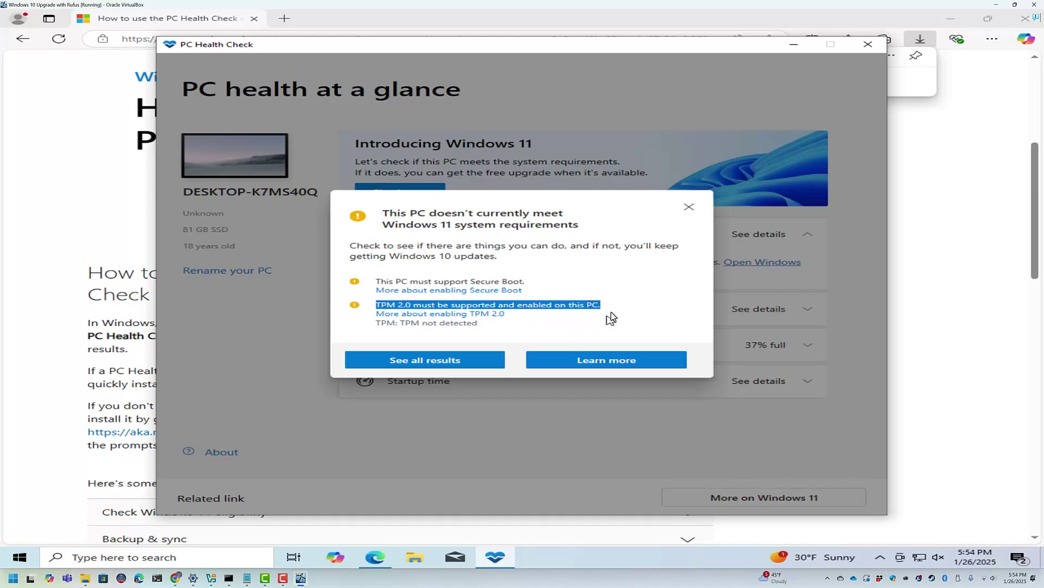
{"action": "left_click", "coordinate": [689, 206]}
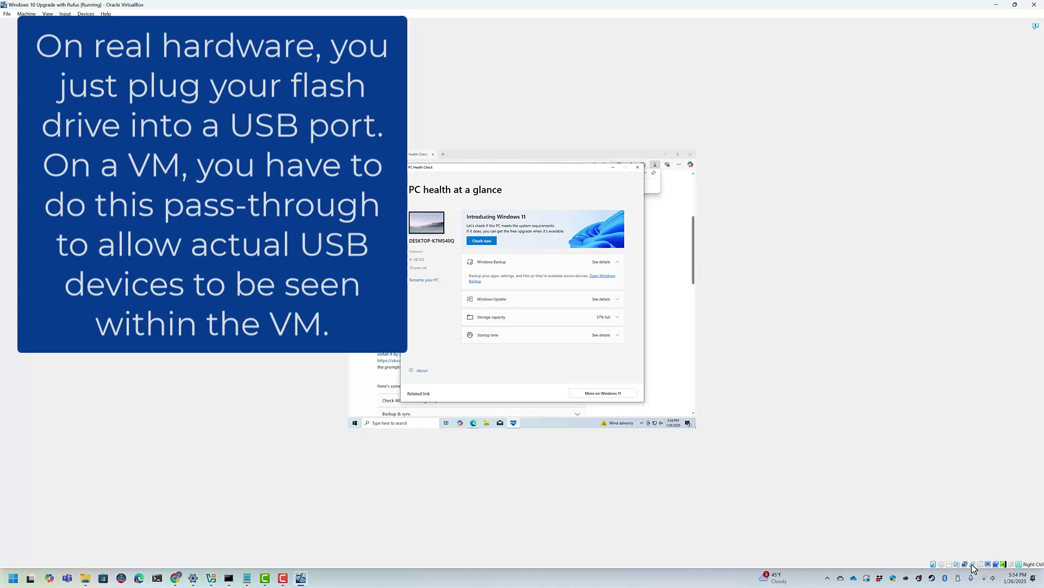
Pass the Lexar USB Flash Drive through to the virtual machine, and close PC Health Check and the browser's downloads list.
{"action": "right_click", "coordinate": [973, 565]}
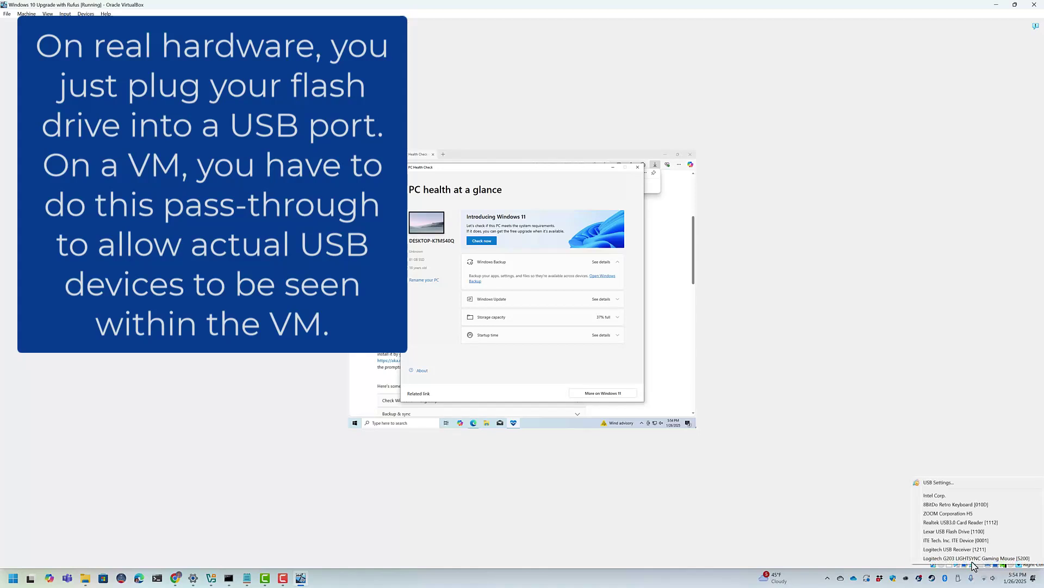
{"action": "left_click", "coordinate": [977, 533]}
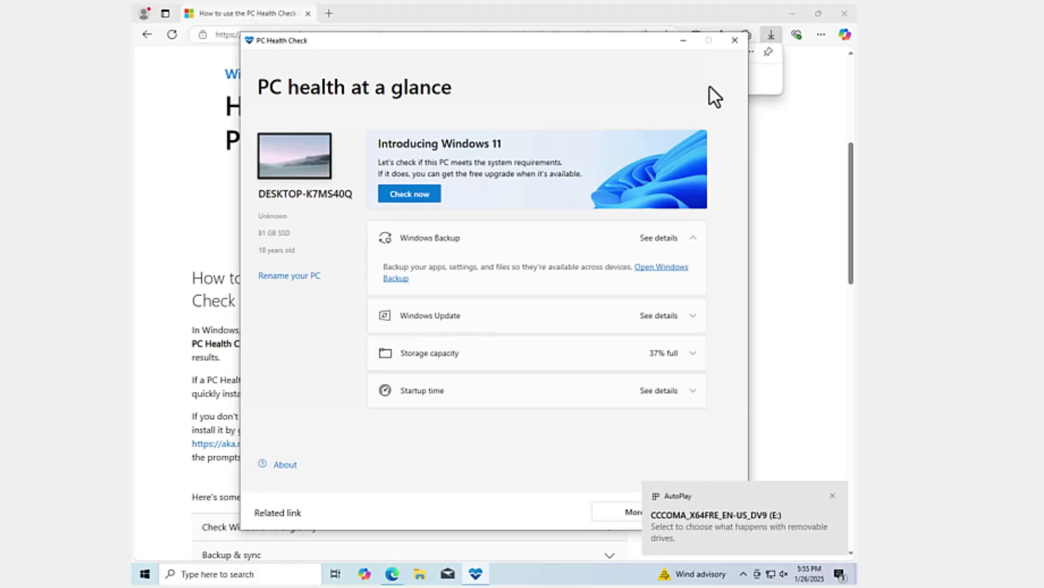
{"action": "left_click", "coordinate": [733, 46]}
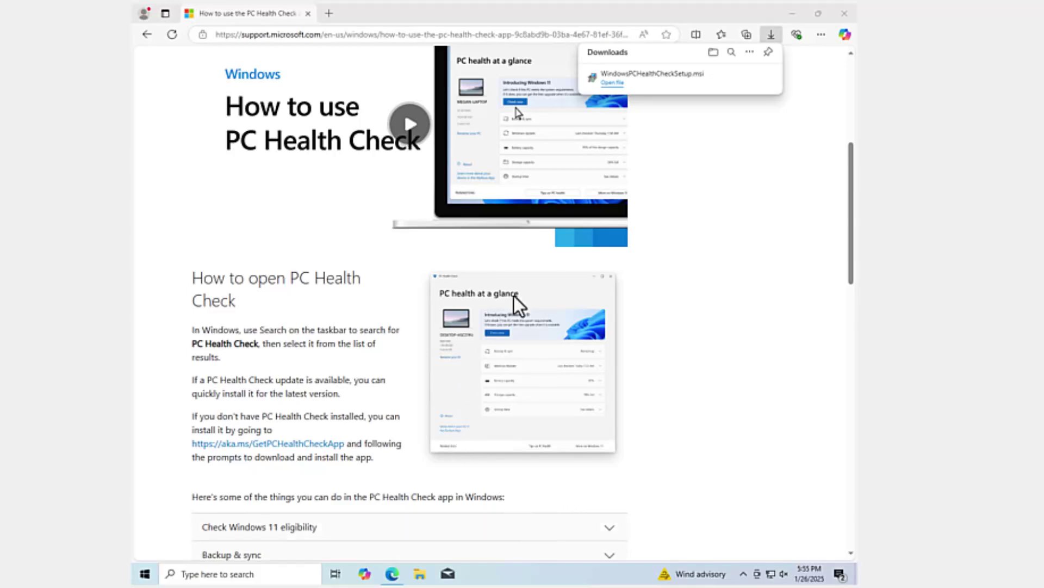
{"action": "left_click", "coordinate": [773, 38]}
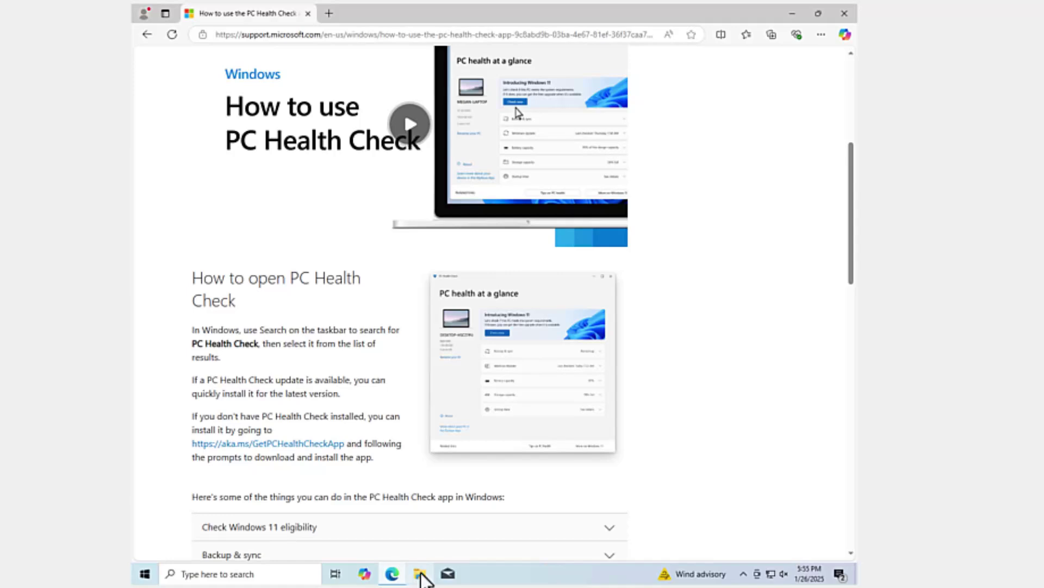
Open the CCCOMA_X64FRE_EN-US_DV9 (E:) drive in File Explorer and switch the virtual machine back to Scale mode.
{"action": "left_click", "coordinate": [420, 576]}
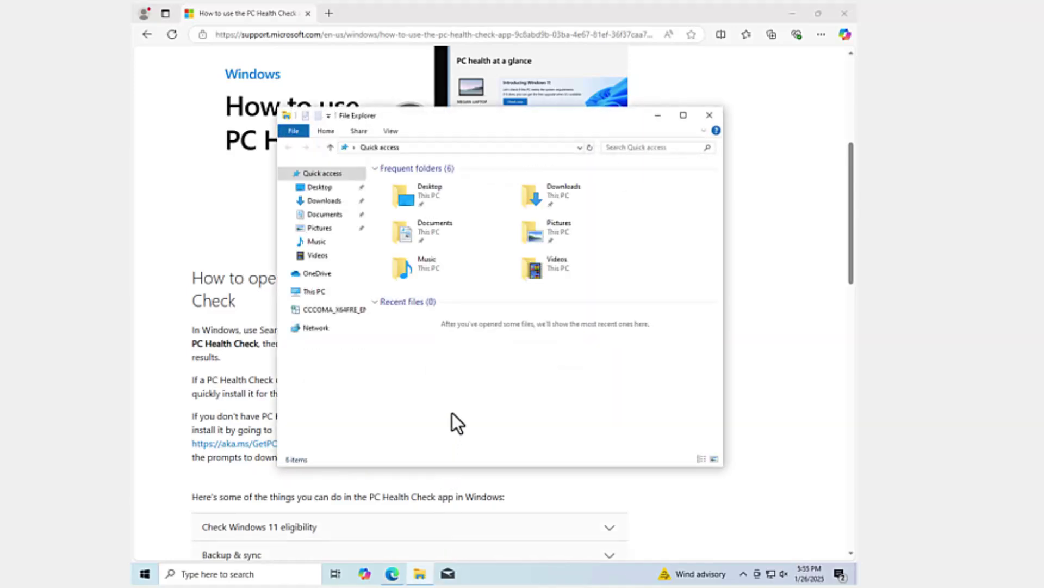
{"action": "left_click", "coordinate": [352, 307]}
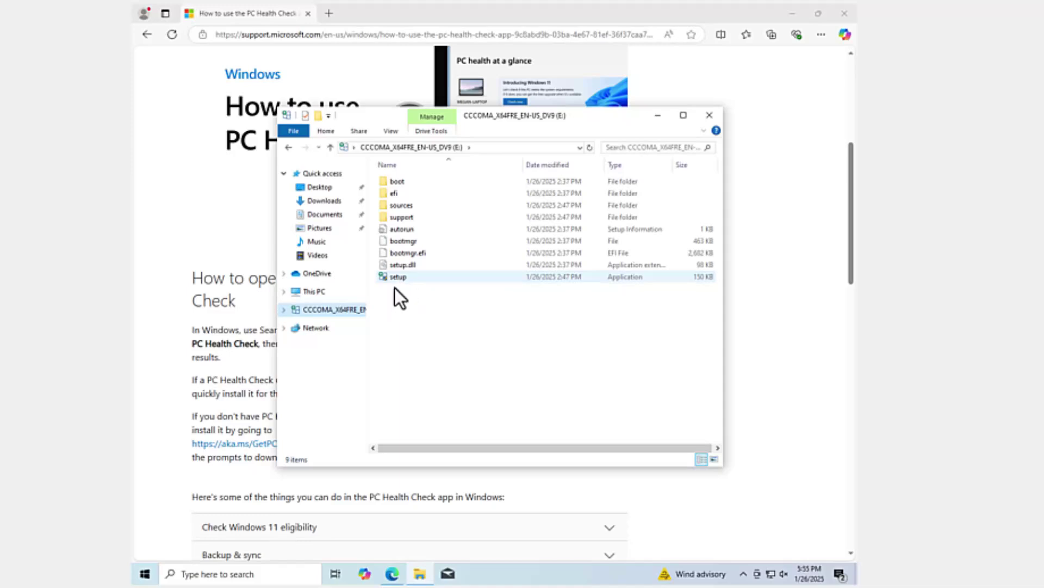
{"action": "key", "text": "ctrl+c"}
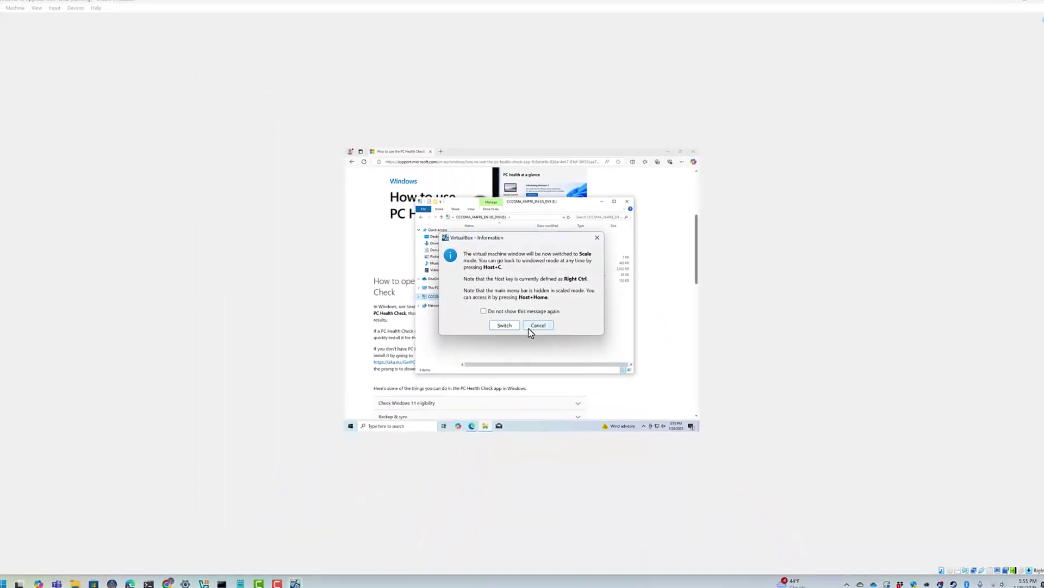
{"action": "left_click", "coordinate": [507, 325]}
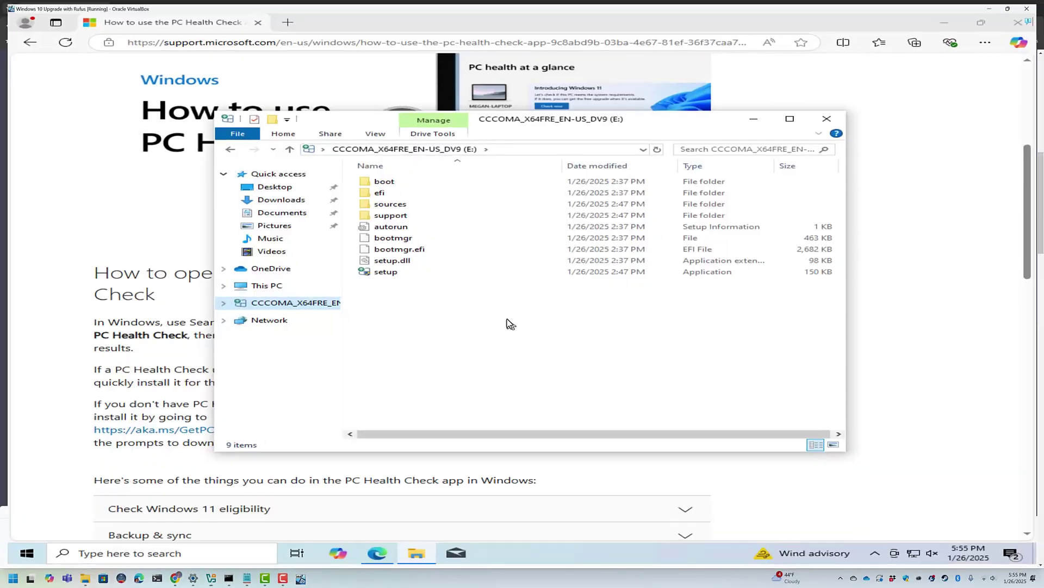
Examine the general properties of the setup application on the E: drive and close them.
{"action": "left_click", "coordinate": [387, 273]}
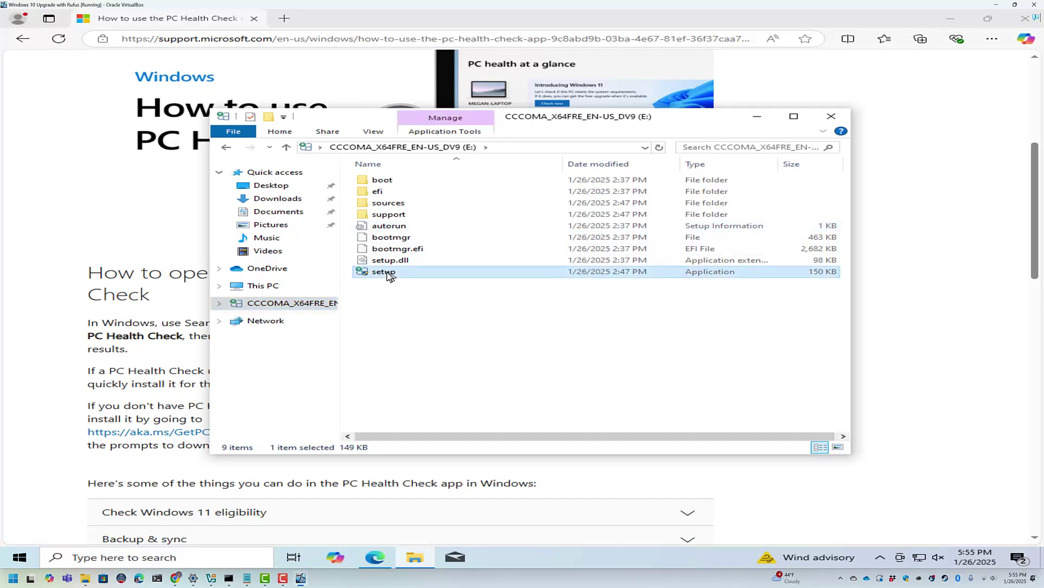
{"action": "right_click", "coordinate": [383, 273]}
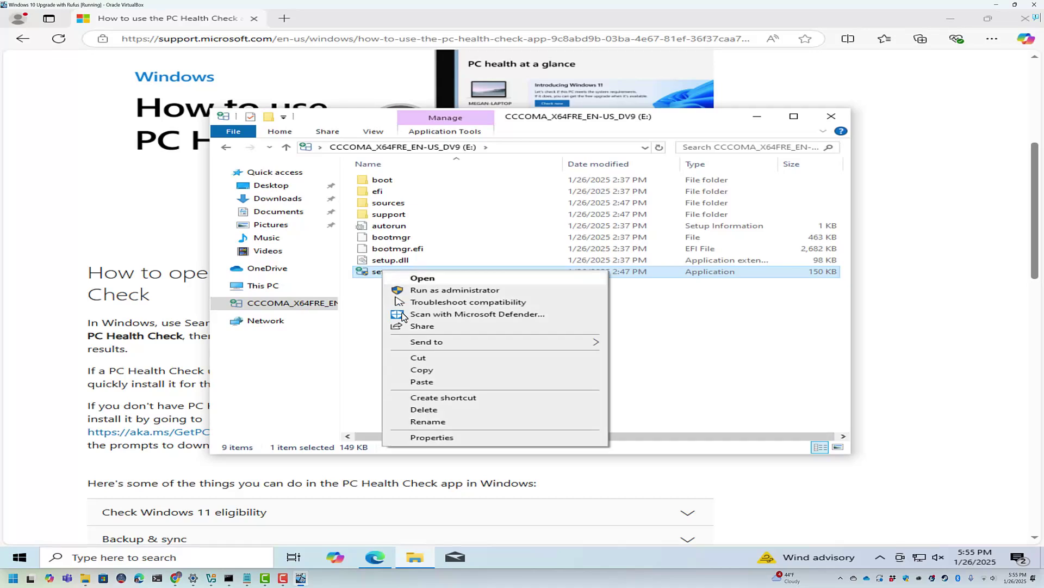
{"action": "left_click", "coordinate": [438, 437]}
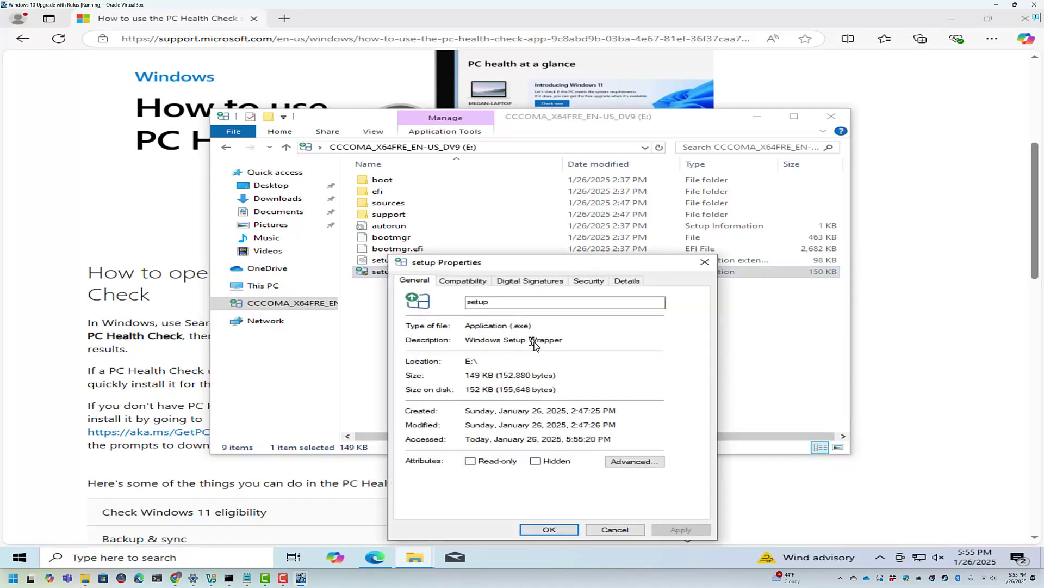
{"action": "left_click", "coordinate": [705, 262]}
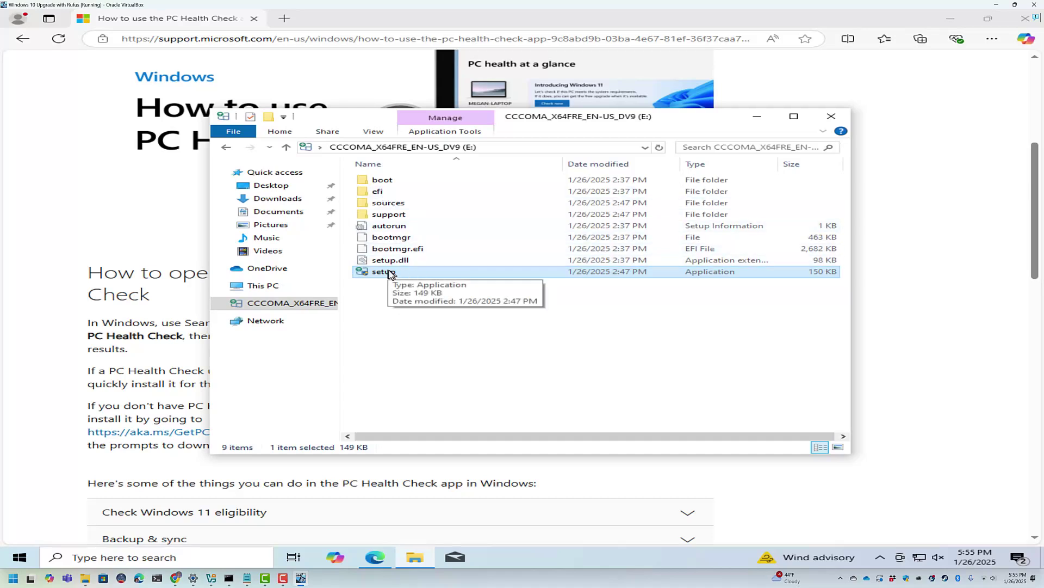
Run setup from the E: drive with administrator approval, opt out of helping improve the installation and continue Windows 11 Setup.
{"action": "double_click", "coordinate": [390, 272]}
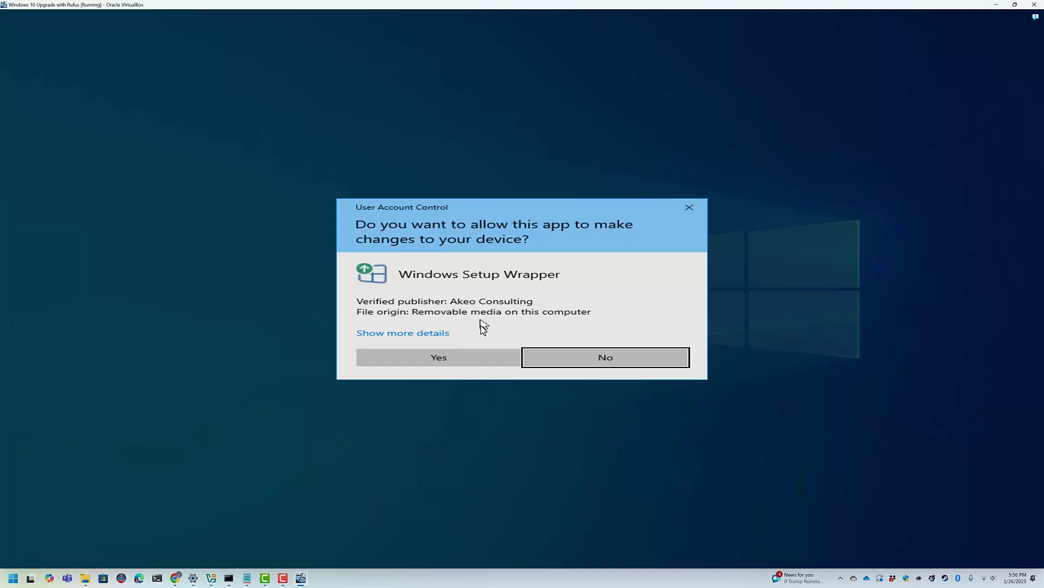
{"action": "left_click", "coordinate": [471, 359]}
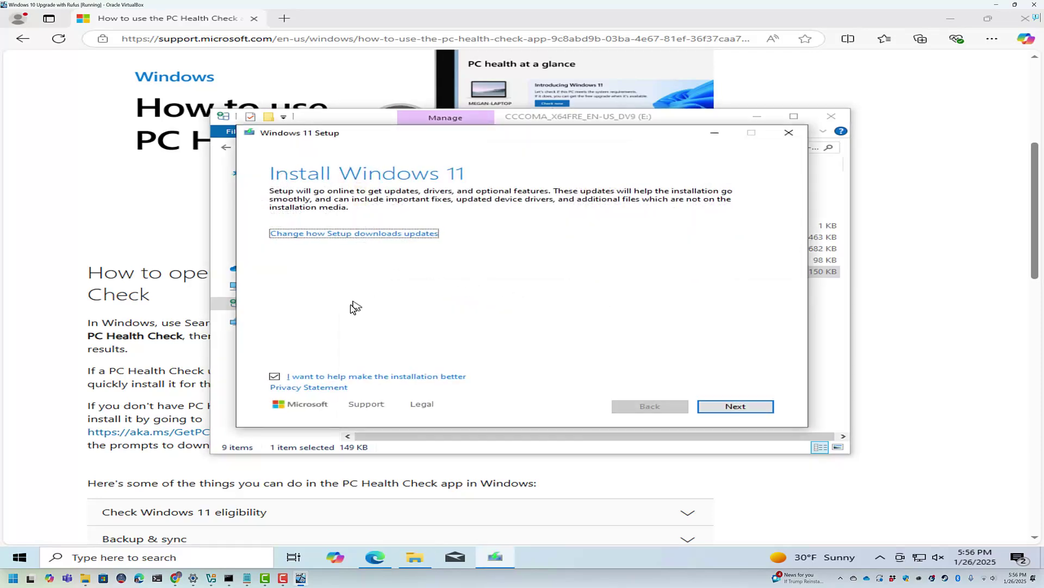
{"action": "left_click", "coordinate": [275, 380]}
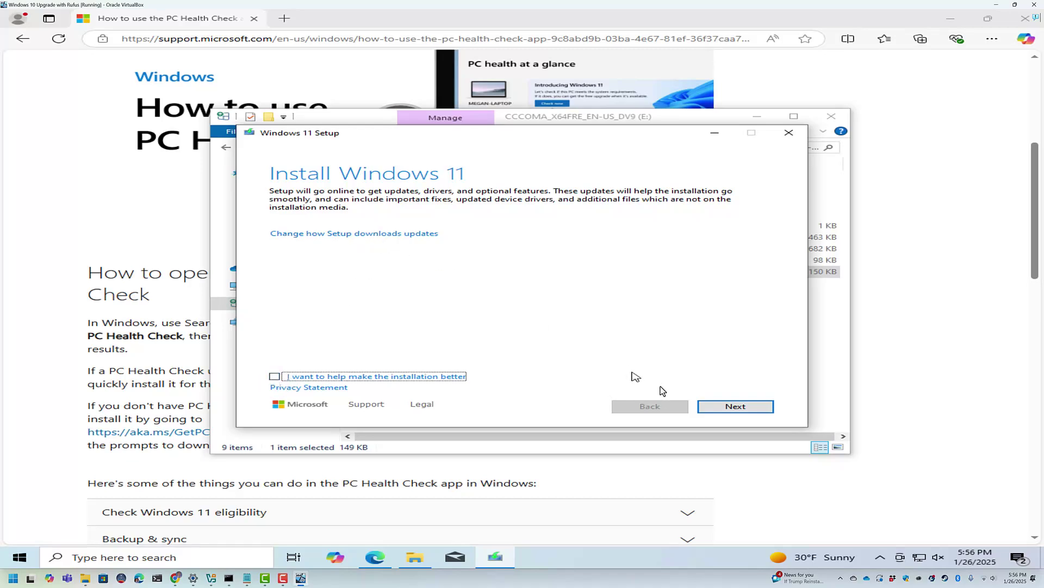
{"action": "left_click", "coordinate": [743, 406]}
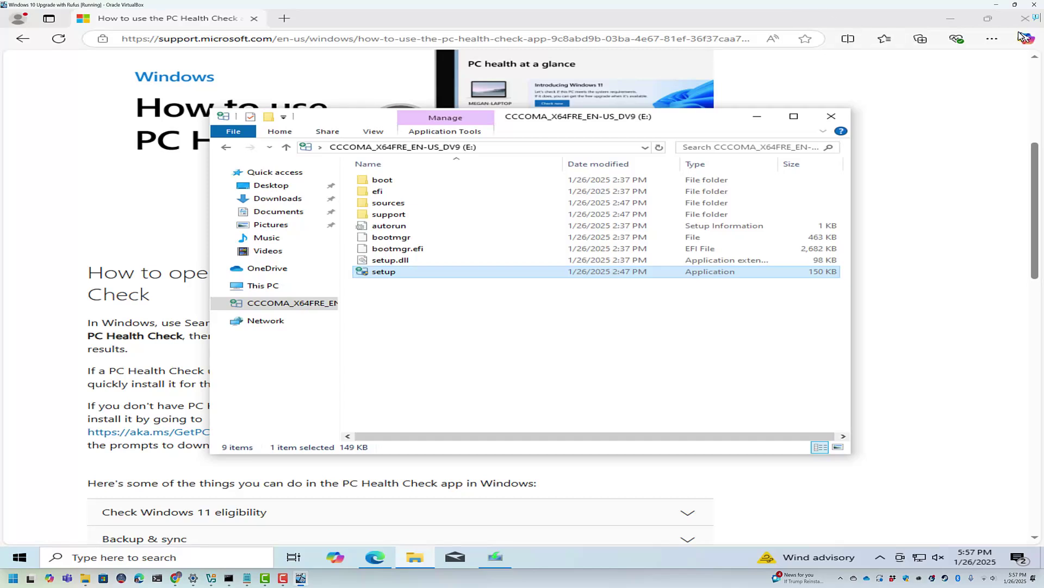
Restore the maximized Microsoft Edge window showing the PC Health Check article and close it.
{"action": "double_click", "coordinate": [779, 14]}
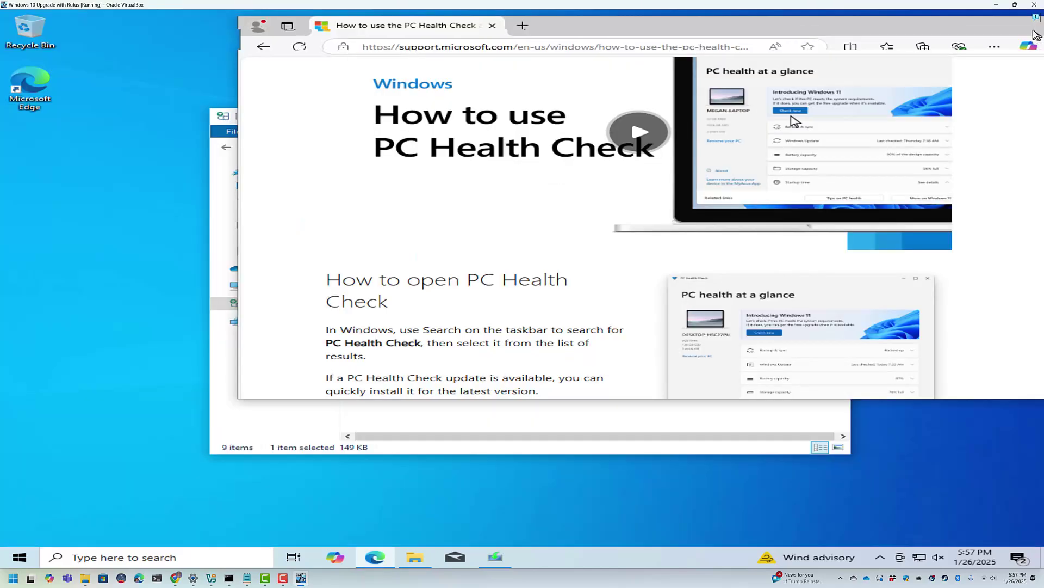
{"action": "left_click", "coordinate": [1014, 30]}
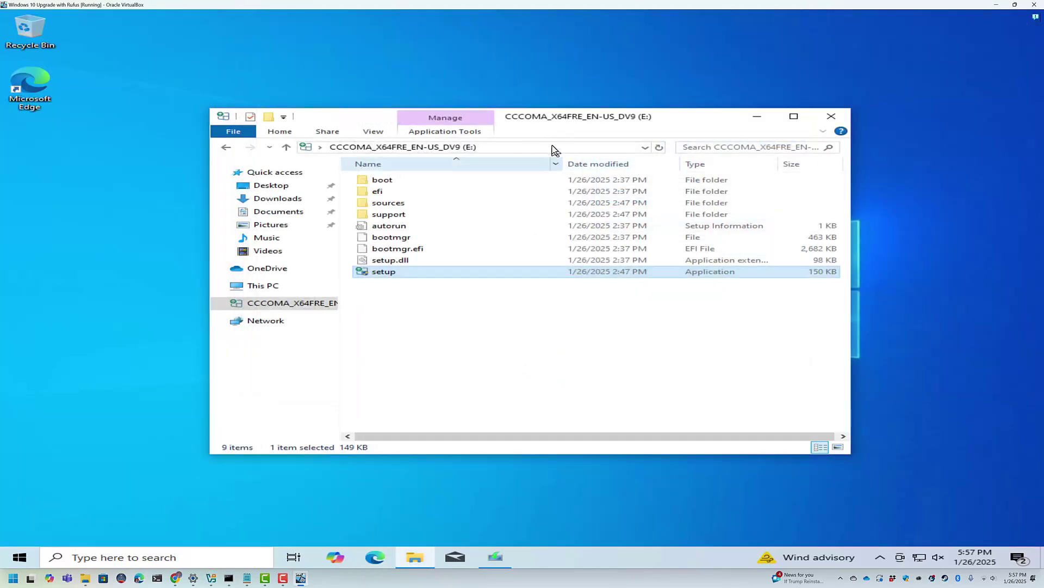
Accept the Windows 11 Setup license terms and, with Scale mode turned off, install Windows 11 Home keeping personal files and apps.
{"action": "left_click", "coordinate": [504, 561]}
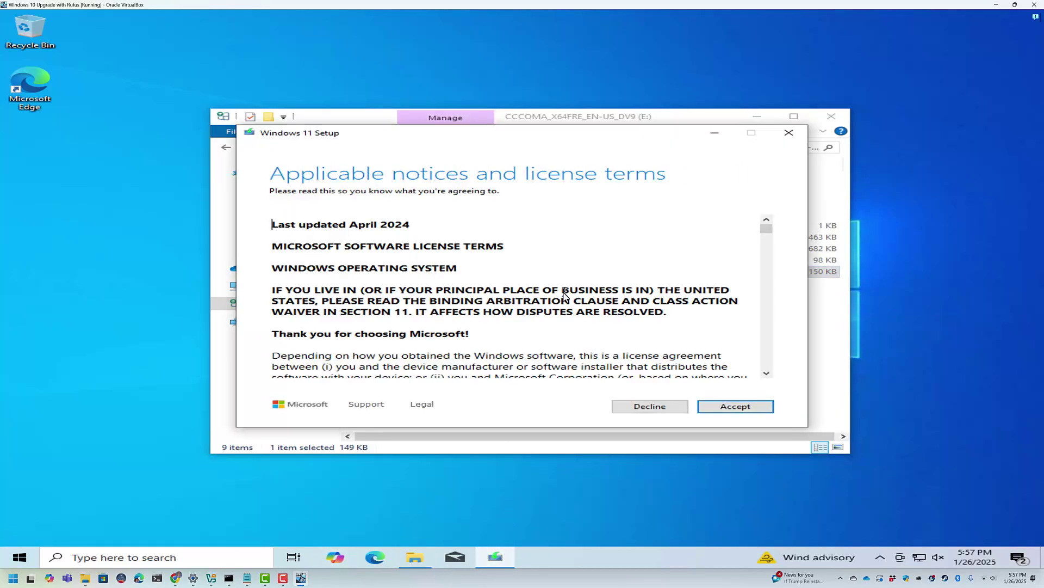
{"action": "left_click", "coordinate": [736, 408]}
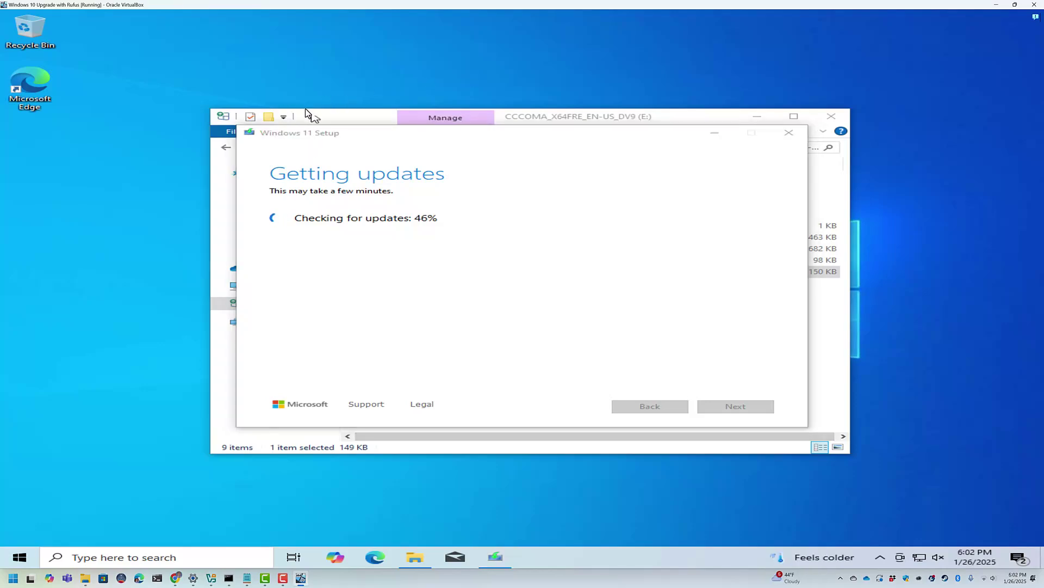
{"action": "key", "text": "Control_R+c"}
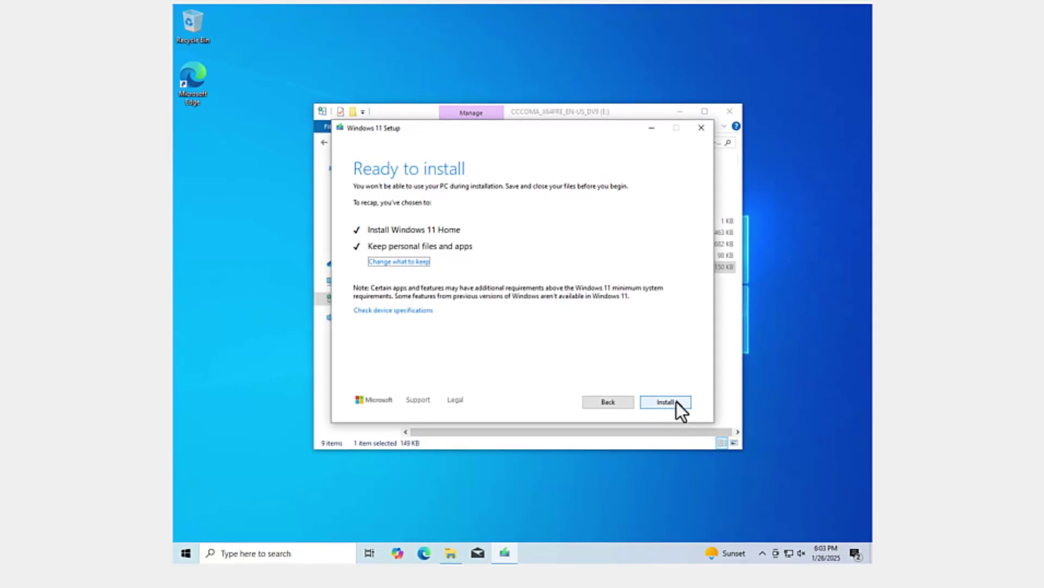
{"action": "left_click", "coordinate": [677, 401]}
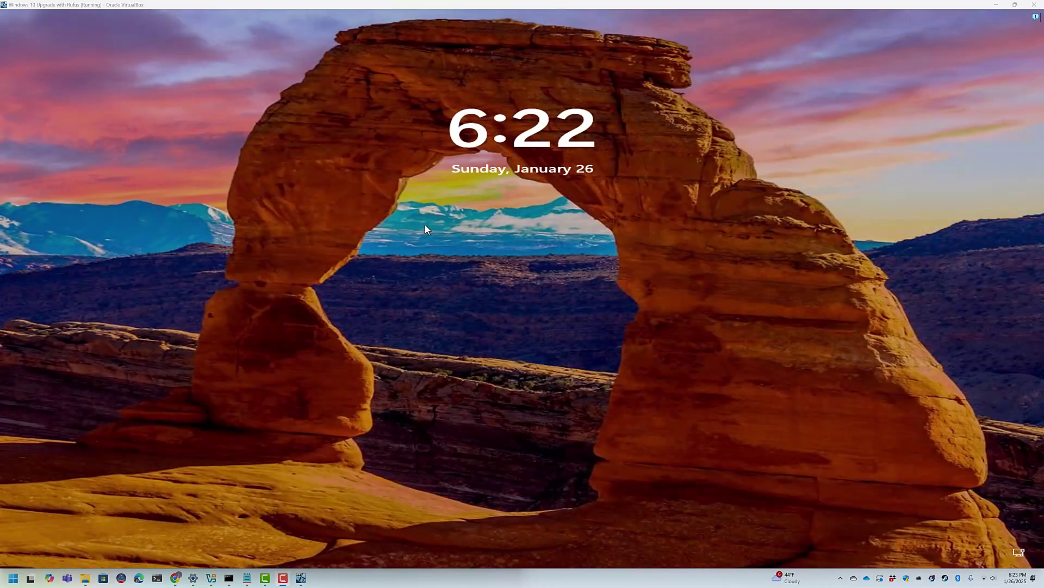
Dismiss the lock screen and sign in to the upgraded virtual machine with the account password.
{"action": "left_click", "coordinate": [479, 299]}
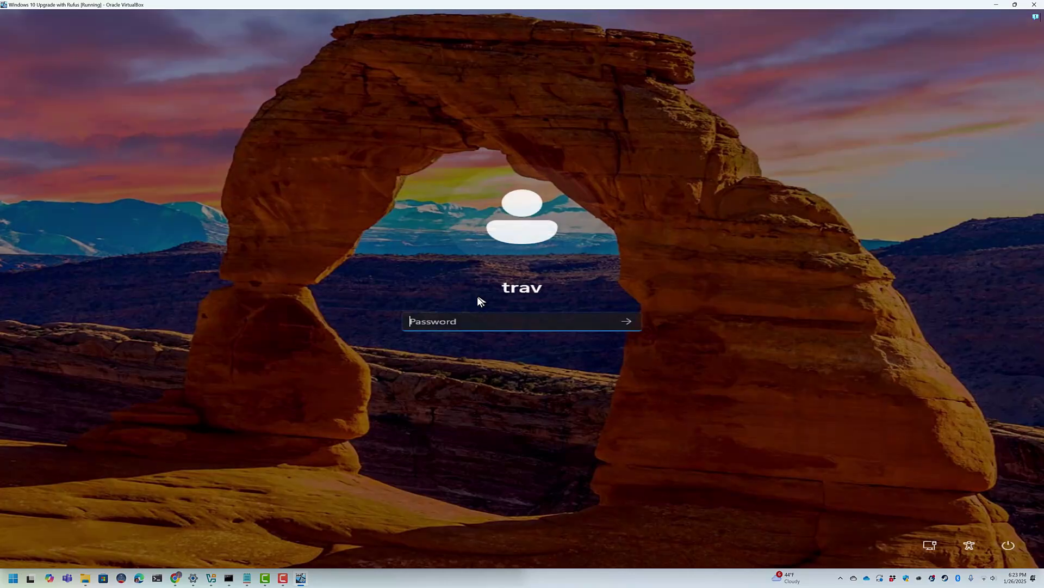
{"action": "type", "text": "***********"}
{"action": "key", "text": "Return"}
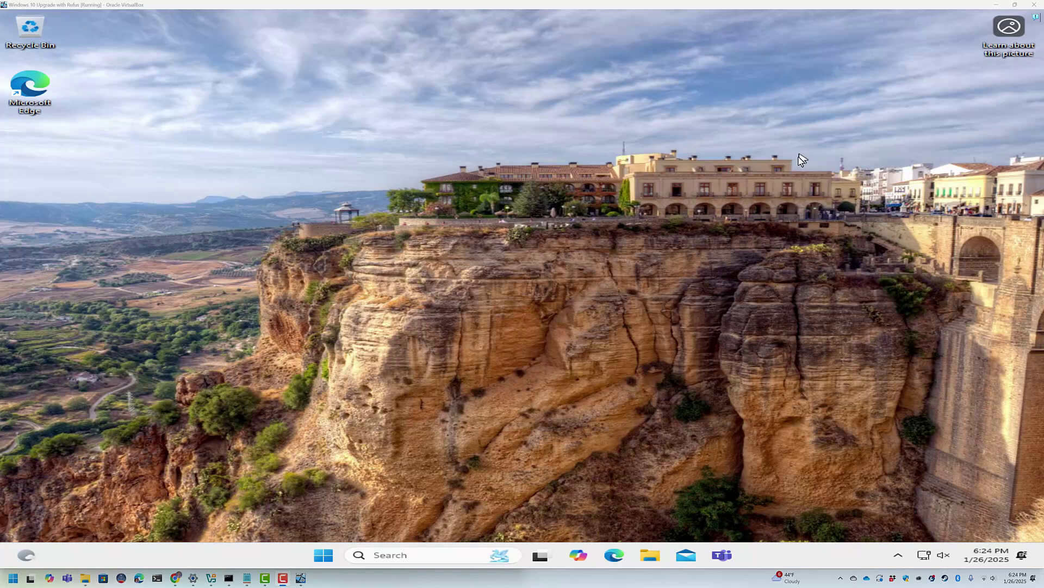
Examine the device and Windows specifications on the System About page, view File Explorer's Home page, and close both windows.
{"action": "right_click", "coordinate": [326, 554]}
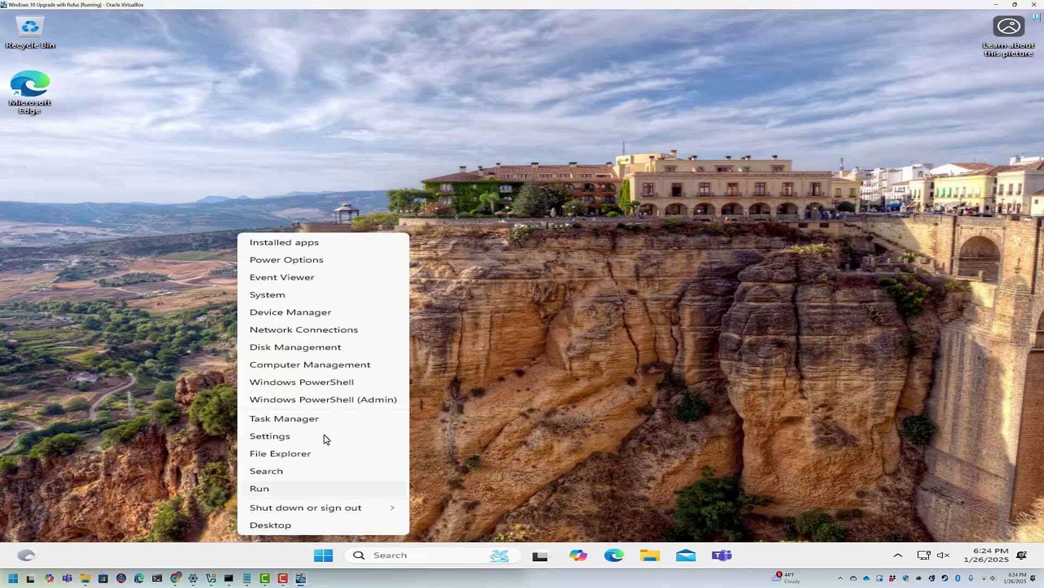
{"action": "left_click", "coordinate": [267, 294]}
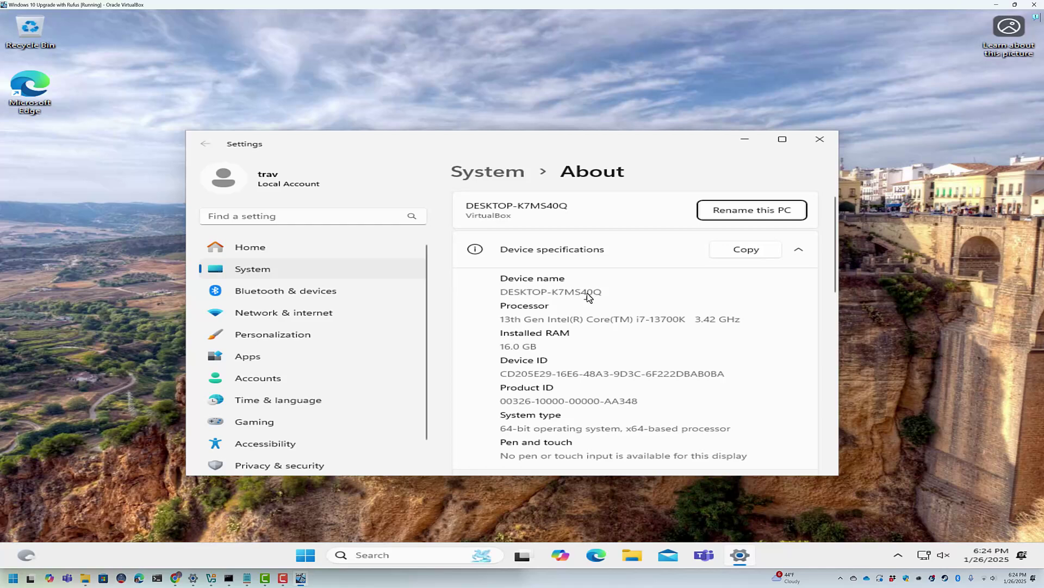
{"action": "scroll", "coordinate": [598, 304], "scroll_direction": "down", "scroll_amount": 3}
{"action": "scroll", "coordinate": [599, 305], "scroll_direction": "down", "scroll_amount": 3}
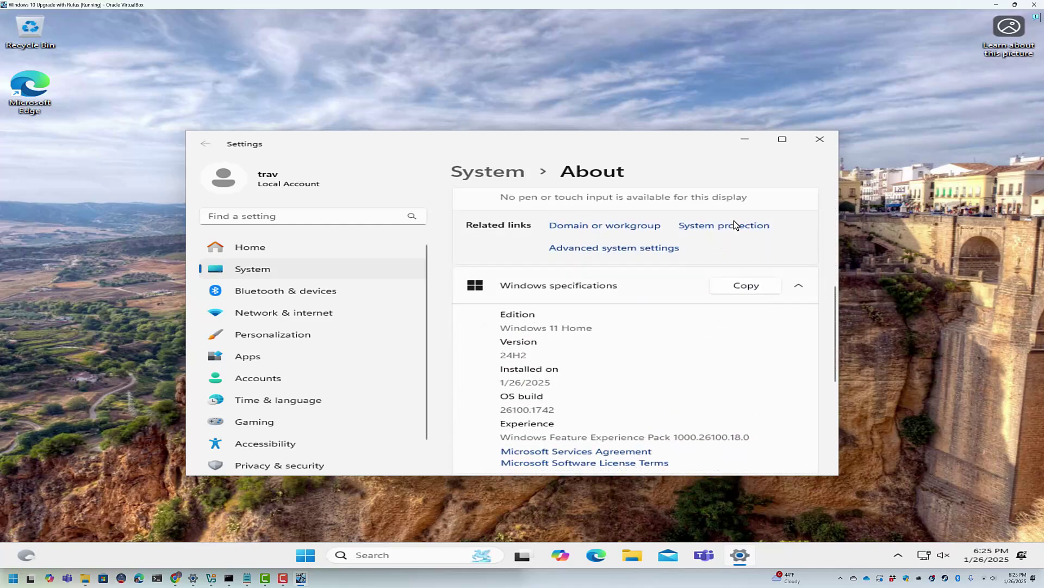
{"action": "left_click", "coordinate": [820, 143]}
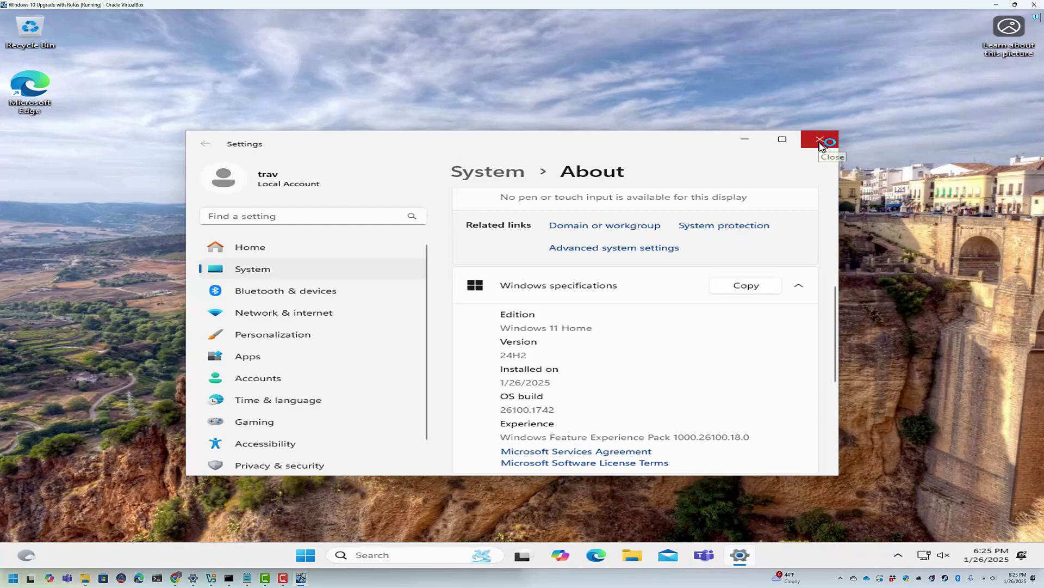
{"action": "left_click", "coordinate": [820, 142]}
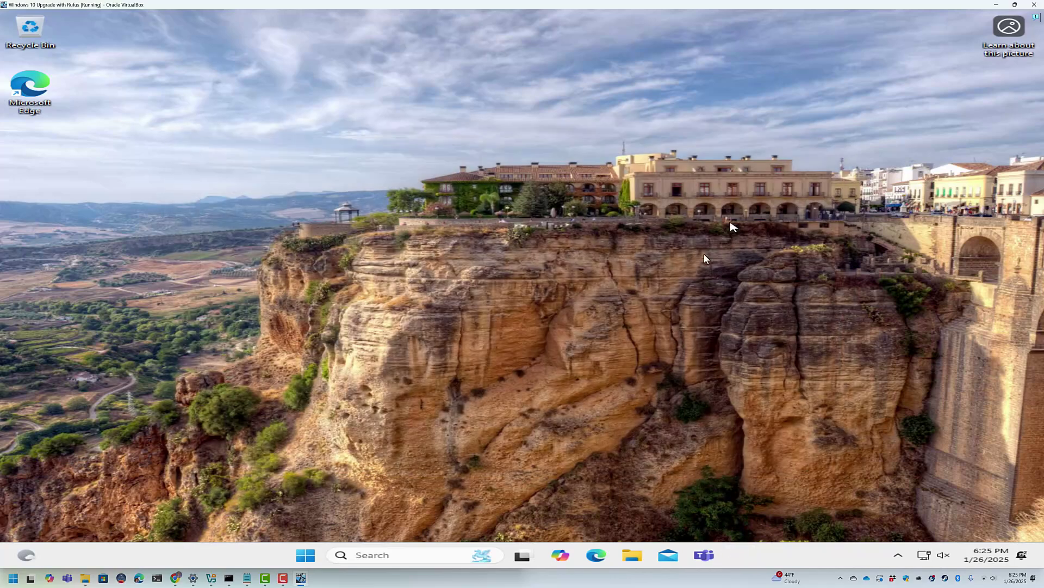
{"action": "left_click", "coordinate": [648, 546]}
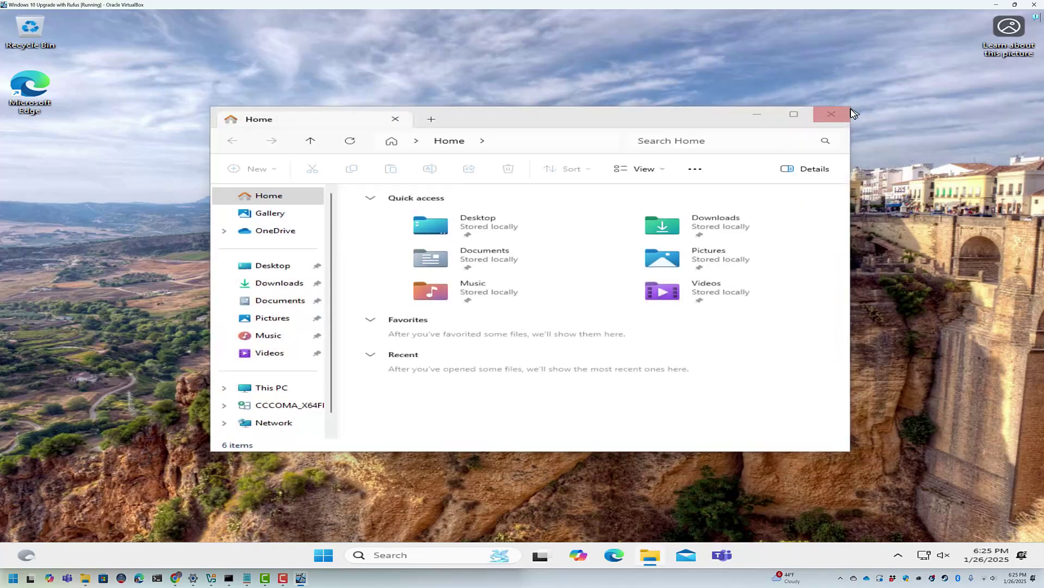
{"action": "left_click", "coordinate": [831, 113]}
Open PC Health Check, check the virtual machine against the Windows 11 system requirements and close the results.
{"action": "key", "text": "super"}
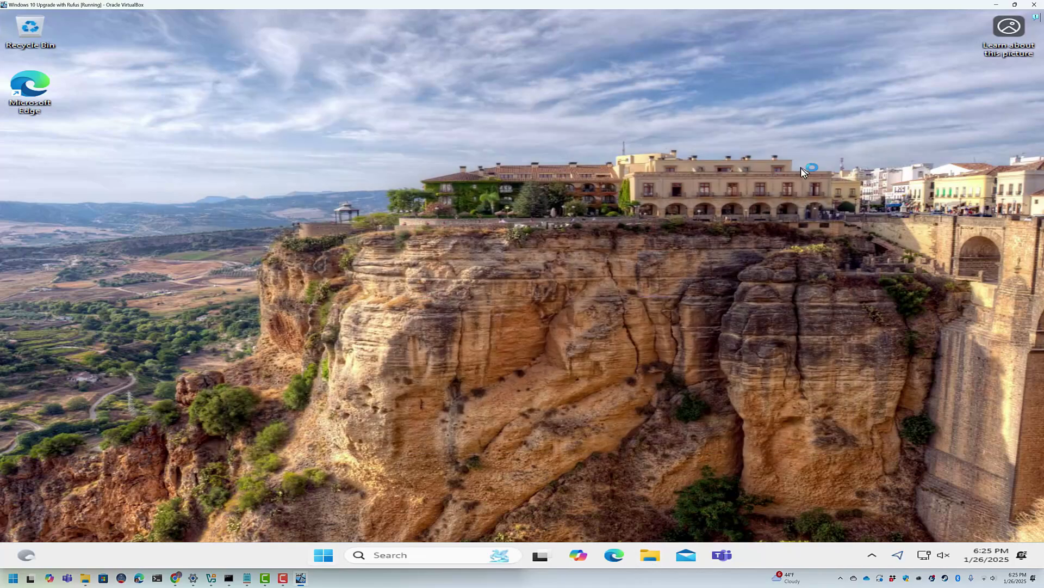
{"action": "type", "text": "pc heal"}
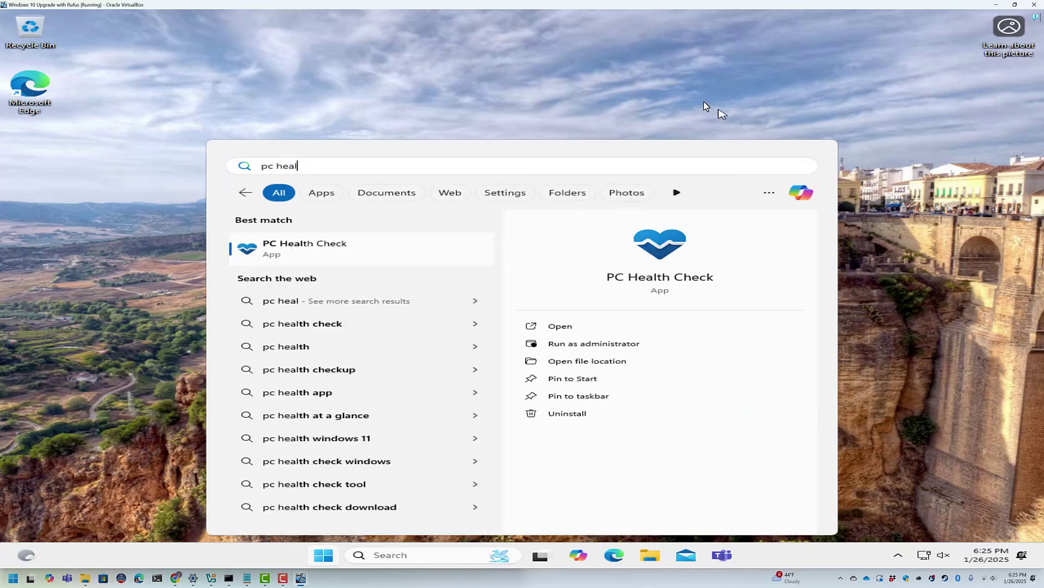
{"action": "left_click", "coordinate": [430, 249]}
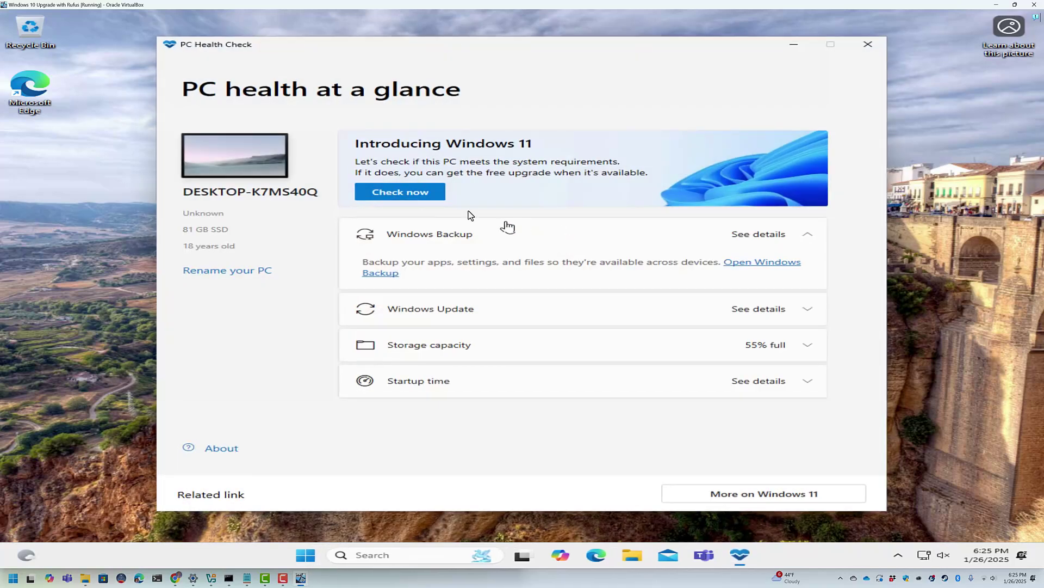
{"action": "left_click", "coordinate": [394, 193]}
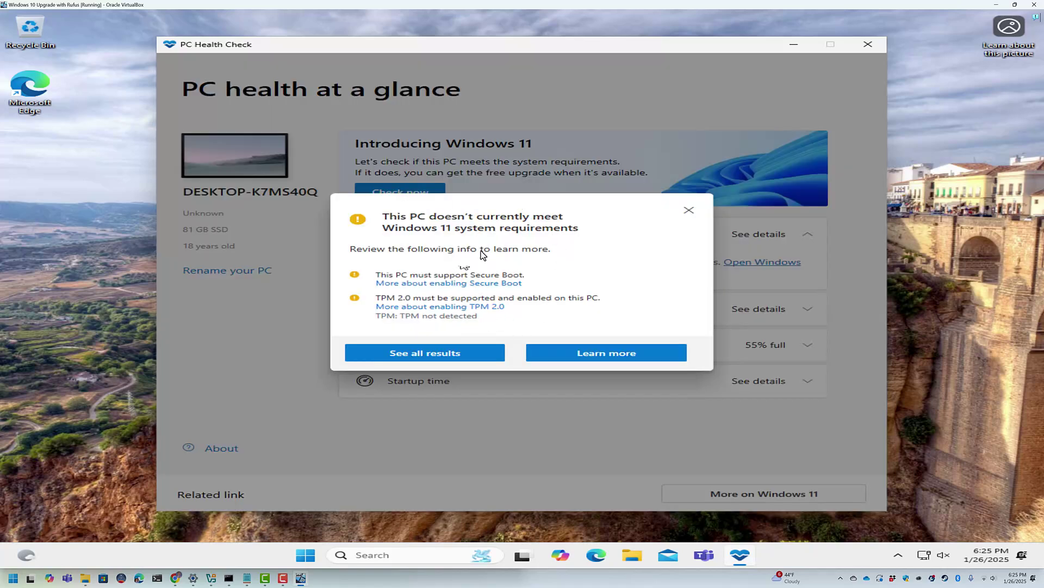
{"action": "left_click", "coordinate": [690, 212]}
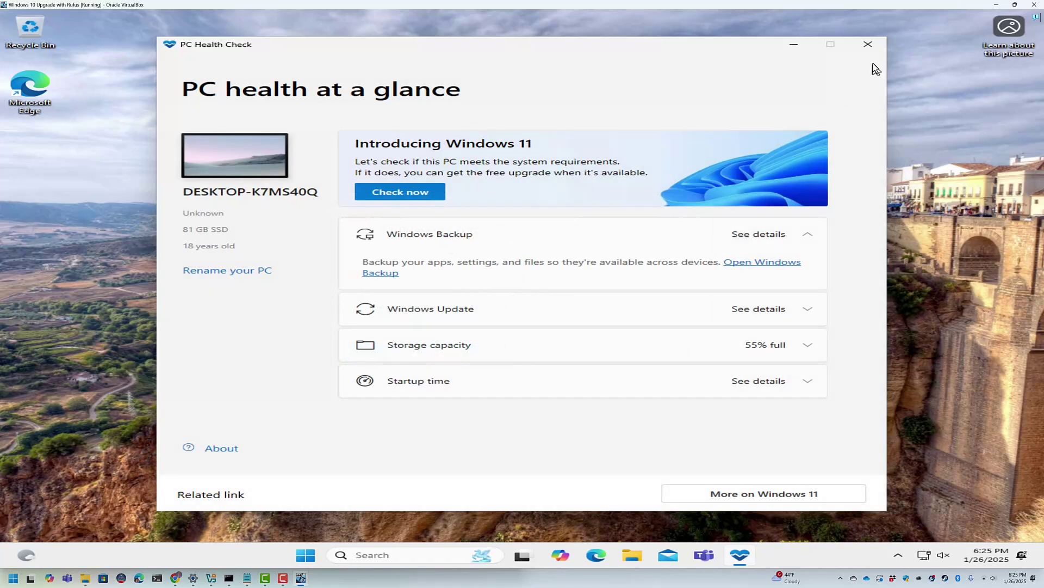